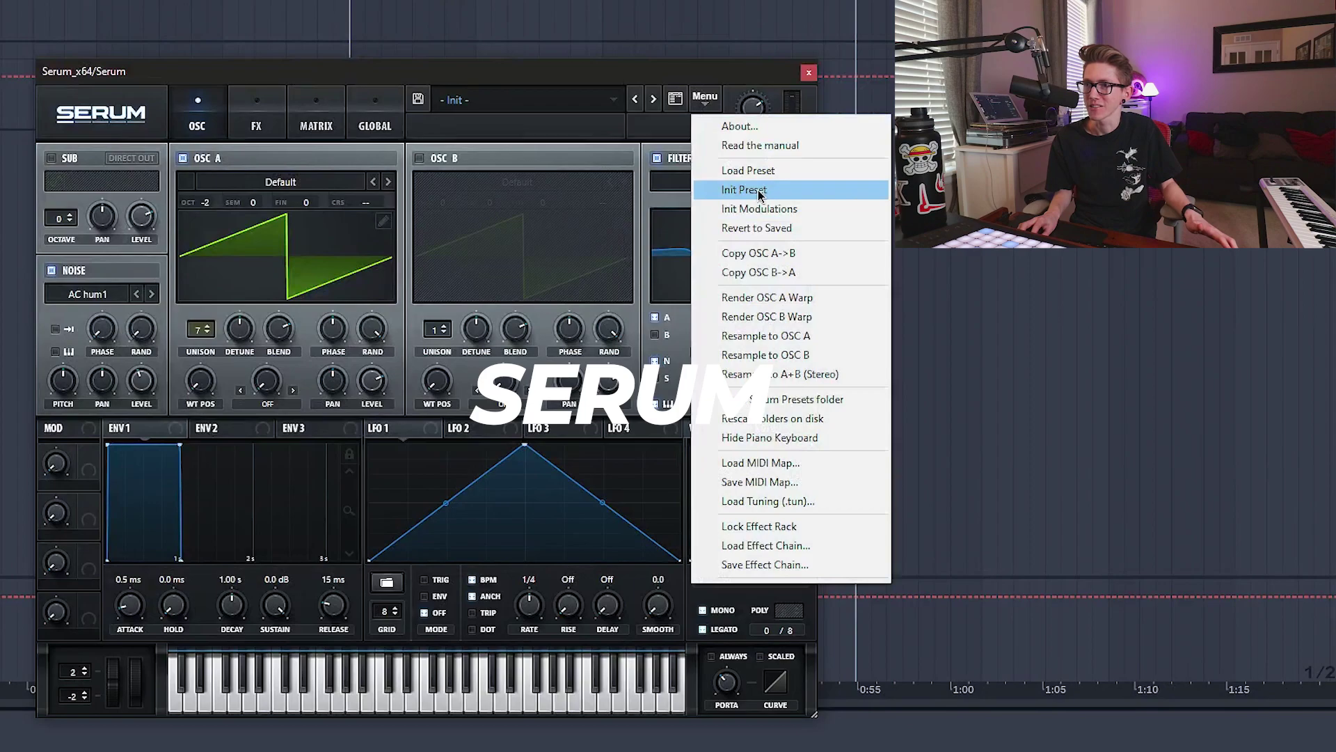
Step: Initialize the preset and load the Basic Shapes wavetable from the Analog category into oscillator A
{"action": "left_click", "coordinate": [705, 97]}
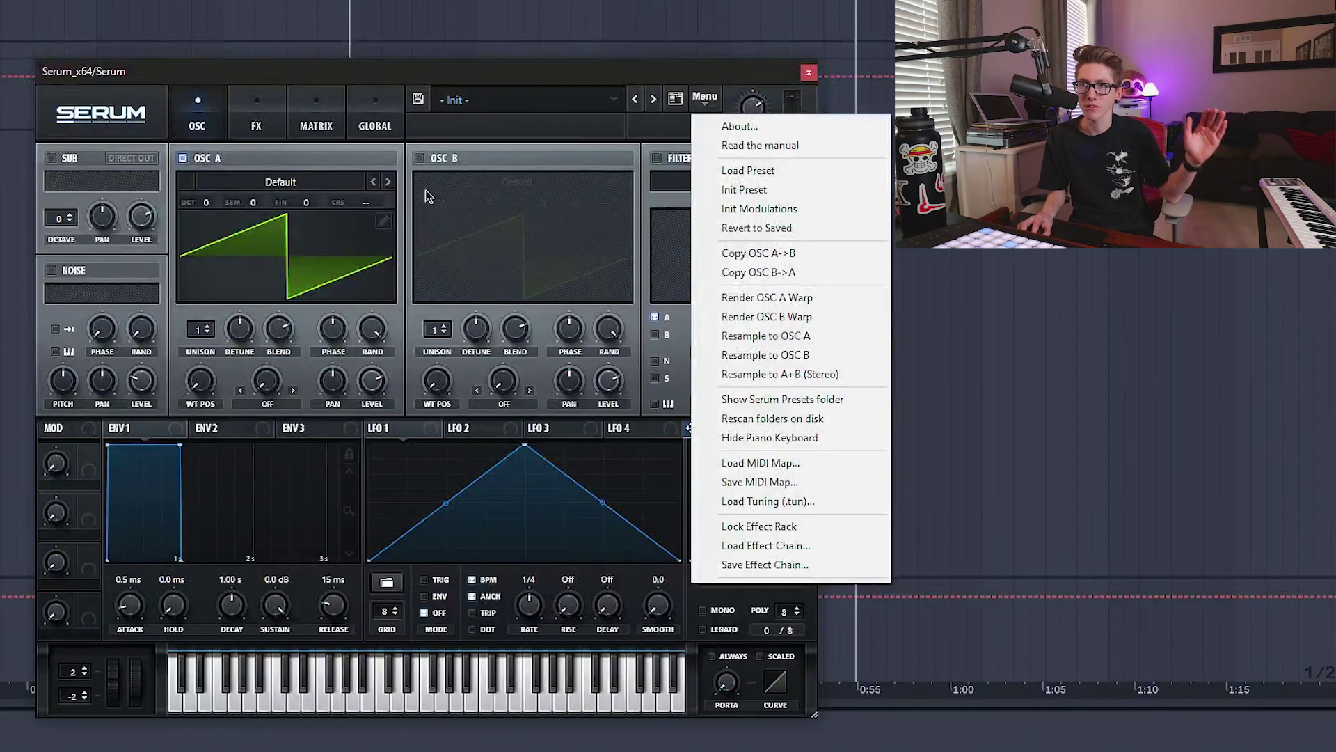
{"action": "left_click", "coordinate": [369, 145]}
{"action": "left_click", "coordinate": [317, 187]}
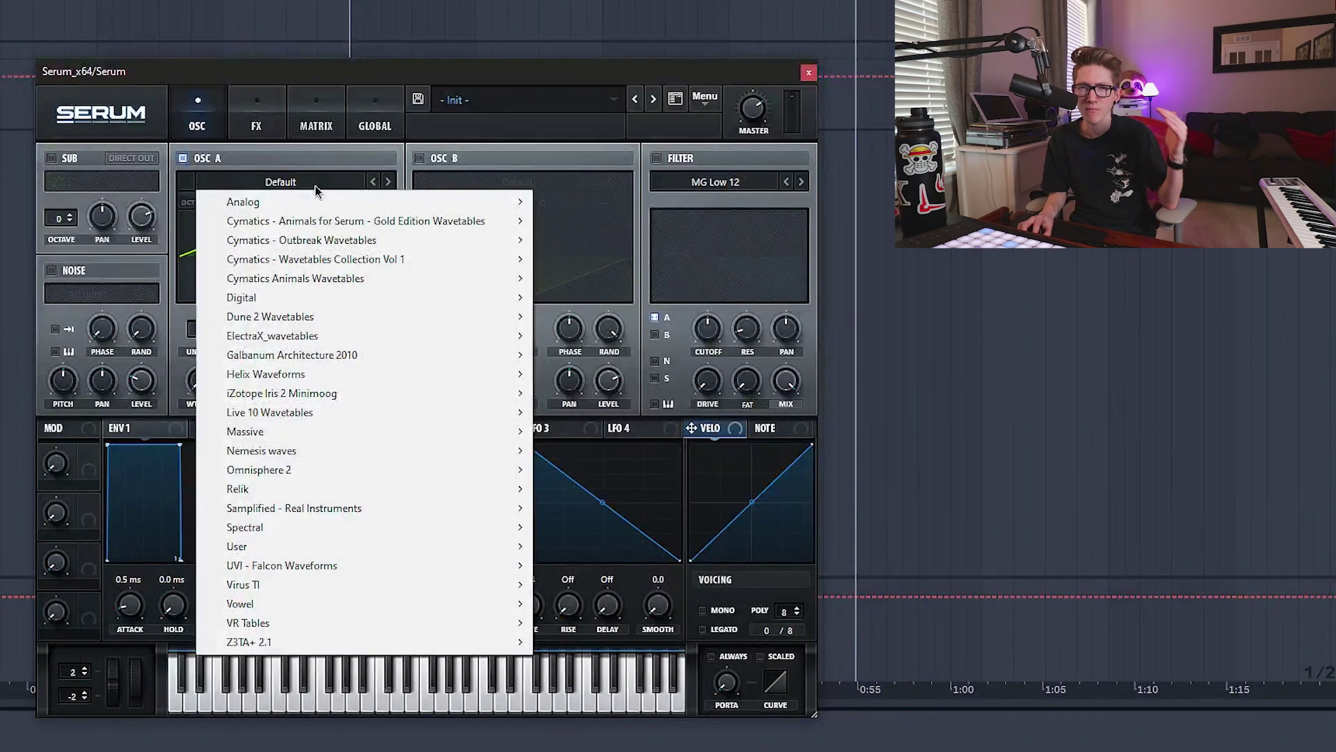
{"action": "mouse_move", "coordinate": [267, 195]}
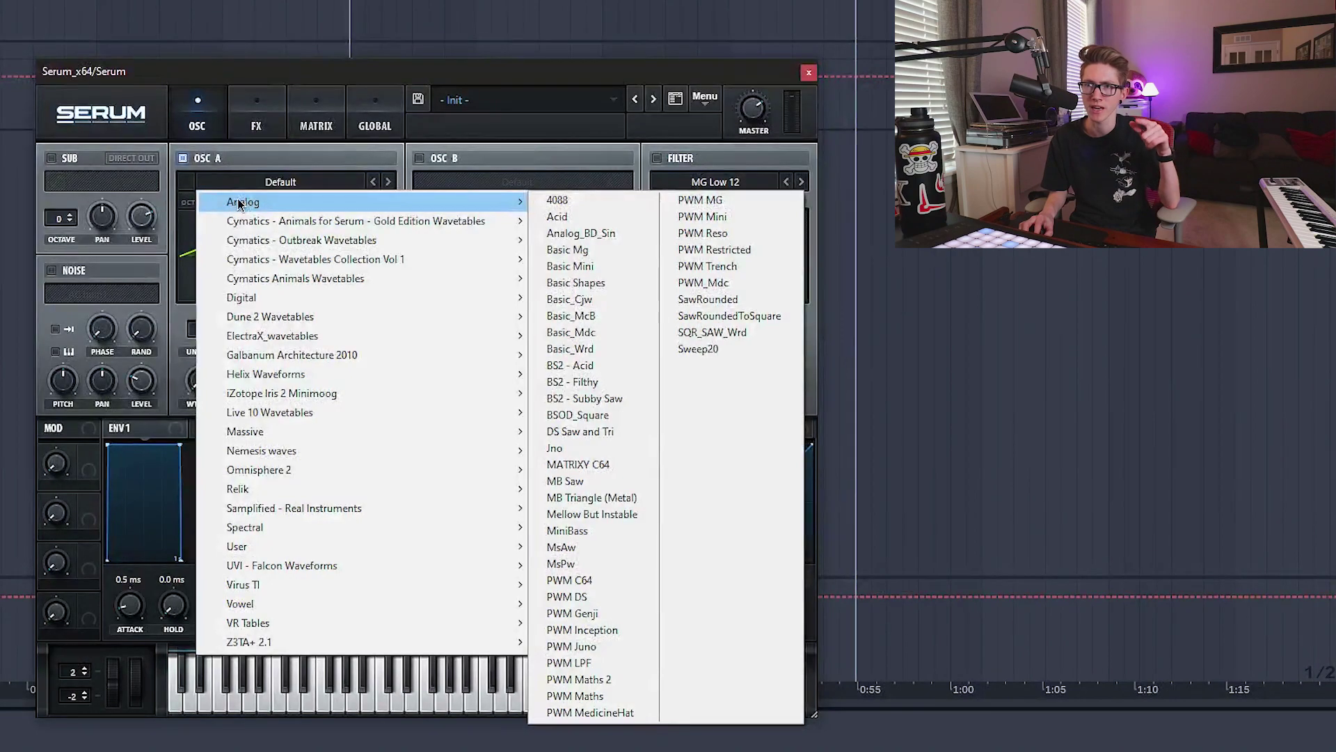
{"action": "left_click", "coordinate": [558, 289]}
Step: Move oscillator A's wavetable position to the saw shape and set it to 8 unison voices at octave -2
{"action": "left_click_drag", "start_coordinate": [206, 397], "coordinate": [218, 372]}
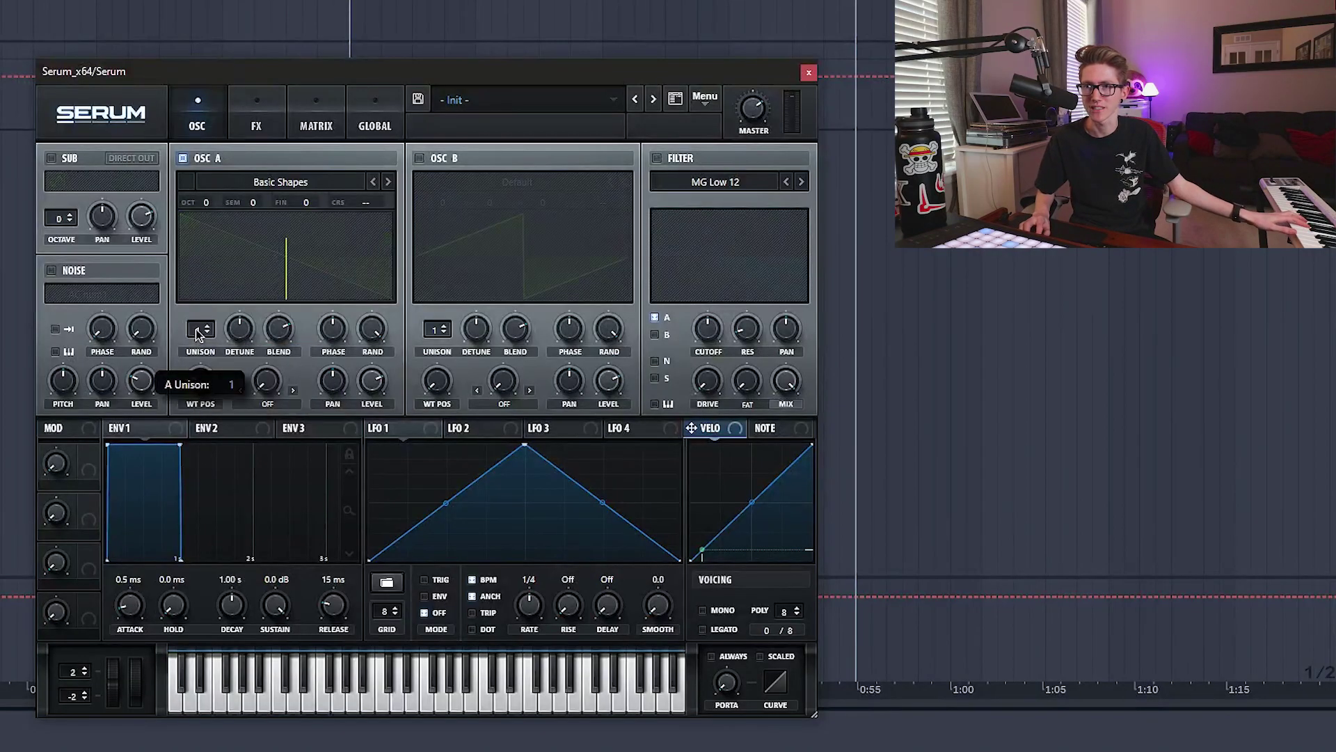
{"action": "left_click_drag", "start_coordinate": [234, 306], "coordinate": [252, 297]}
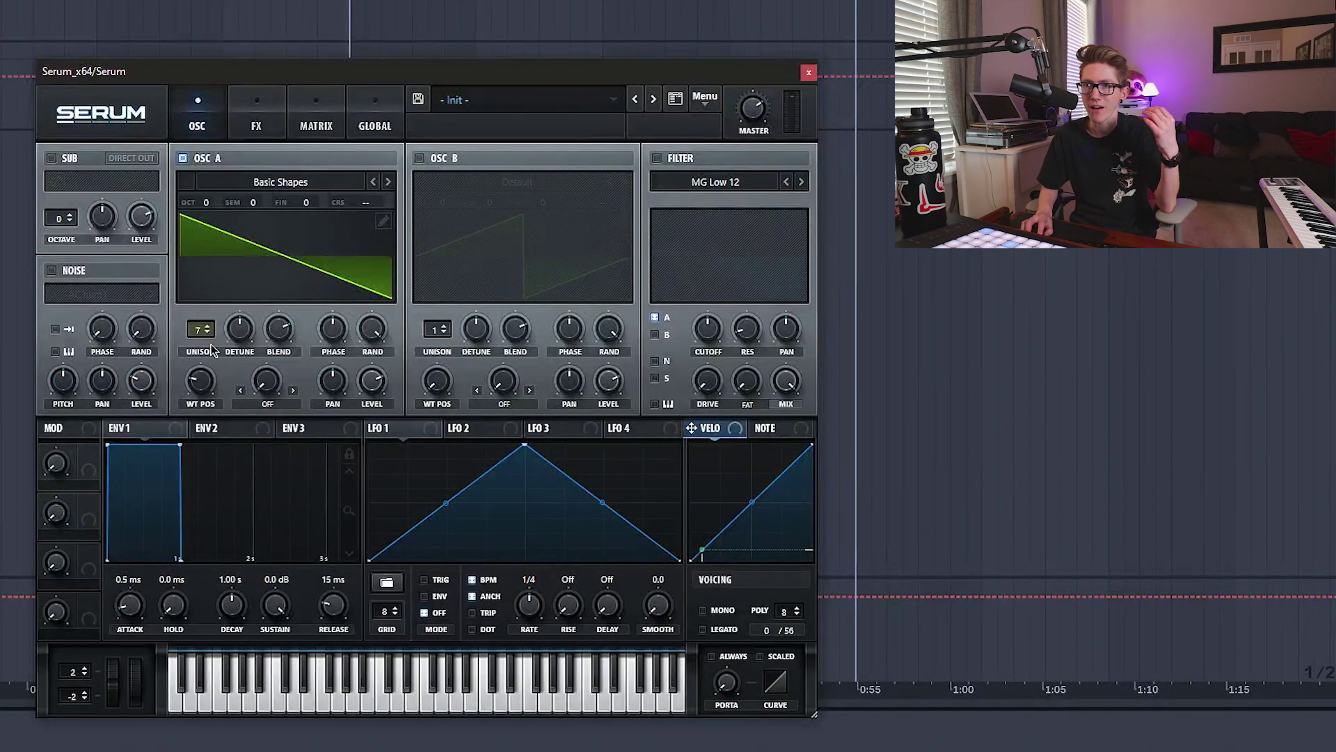
{"action": "left_click_drag", "start_coordinate": [211, 341], "coordinate": [209, 195]}
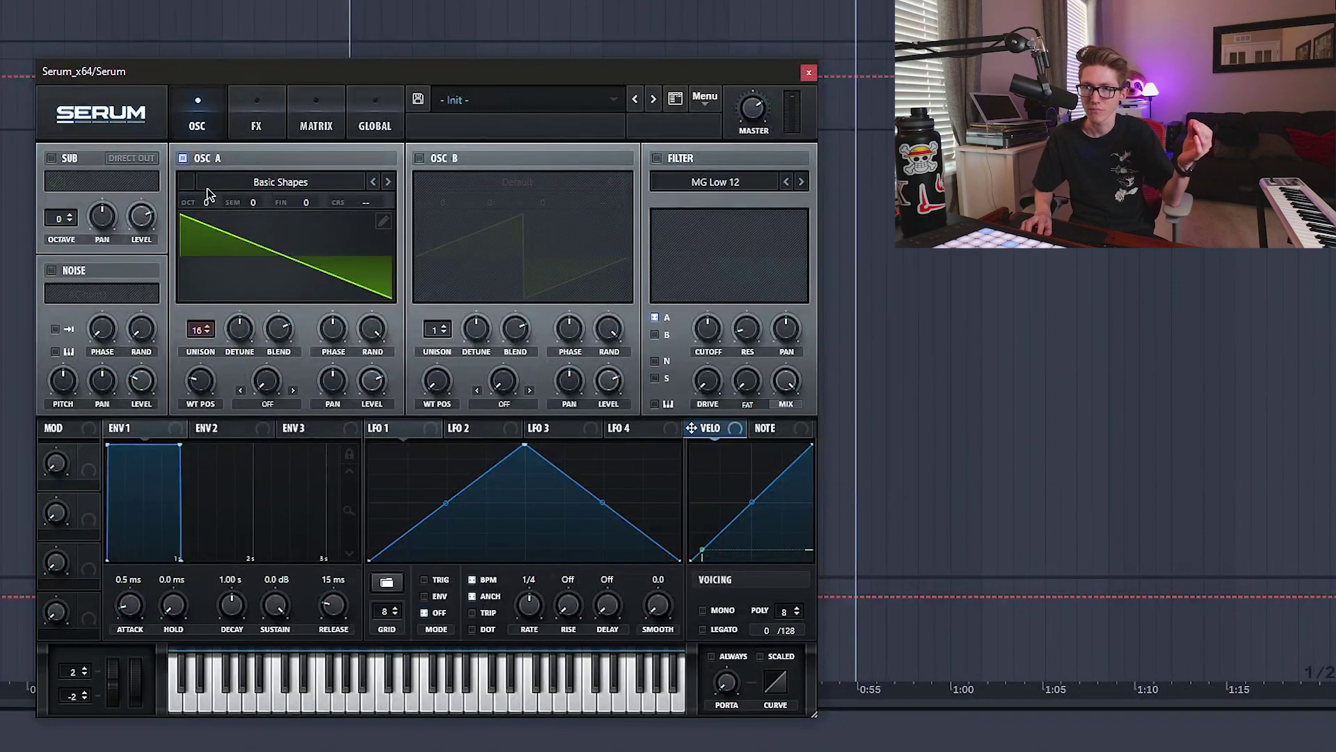
{"action": "left_click_drag", "start_coordinate": [208, 379], "coordinate": [183, 424]}
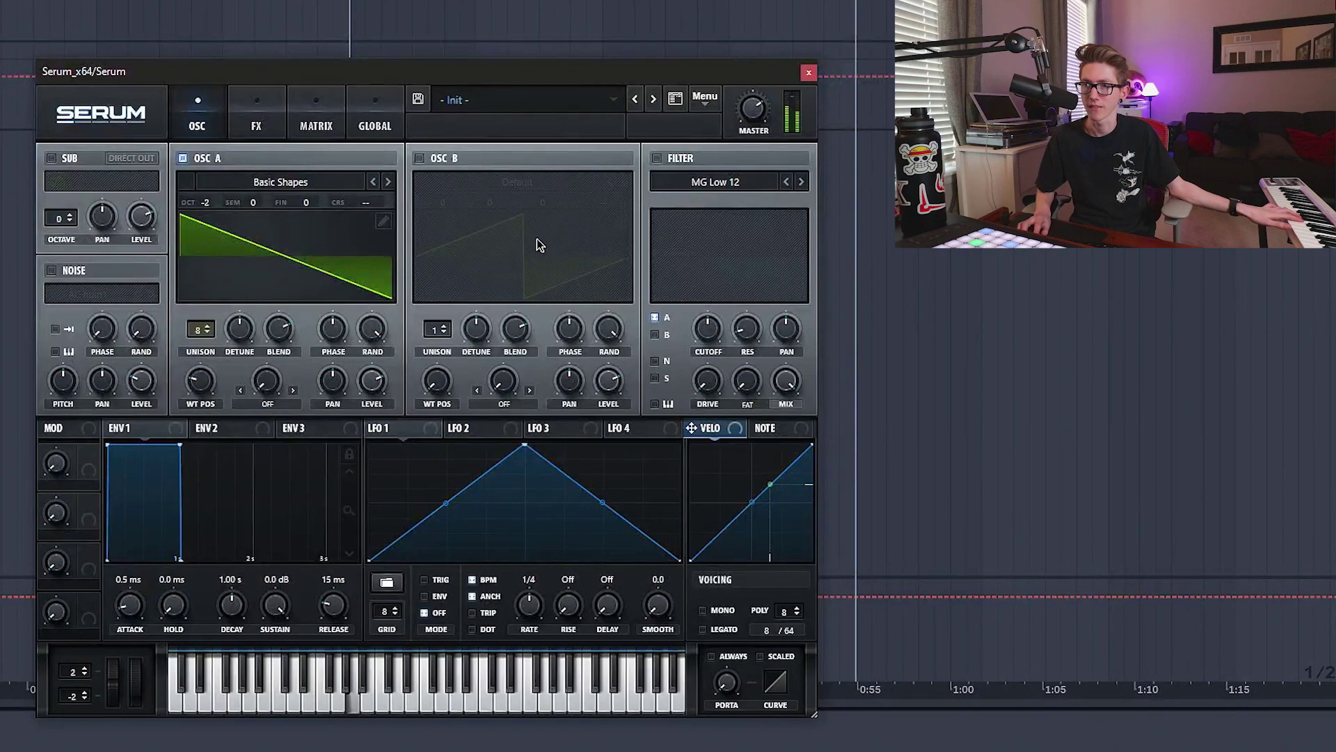
Step: Enable the MG Low 12 filter with an adjusted cutoff, and set mono legato voicing with 86 ms portamento
{"action": "left_click", "coordinate": [656, 159]}
{"action": "left_click_drag", "start_coordinate": [713, 338], "coordinate": [733, 359]}
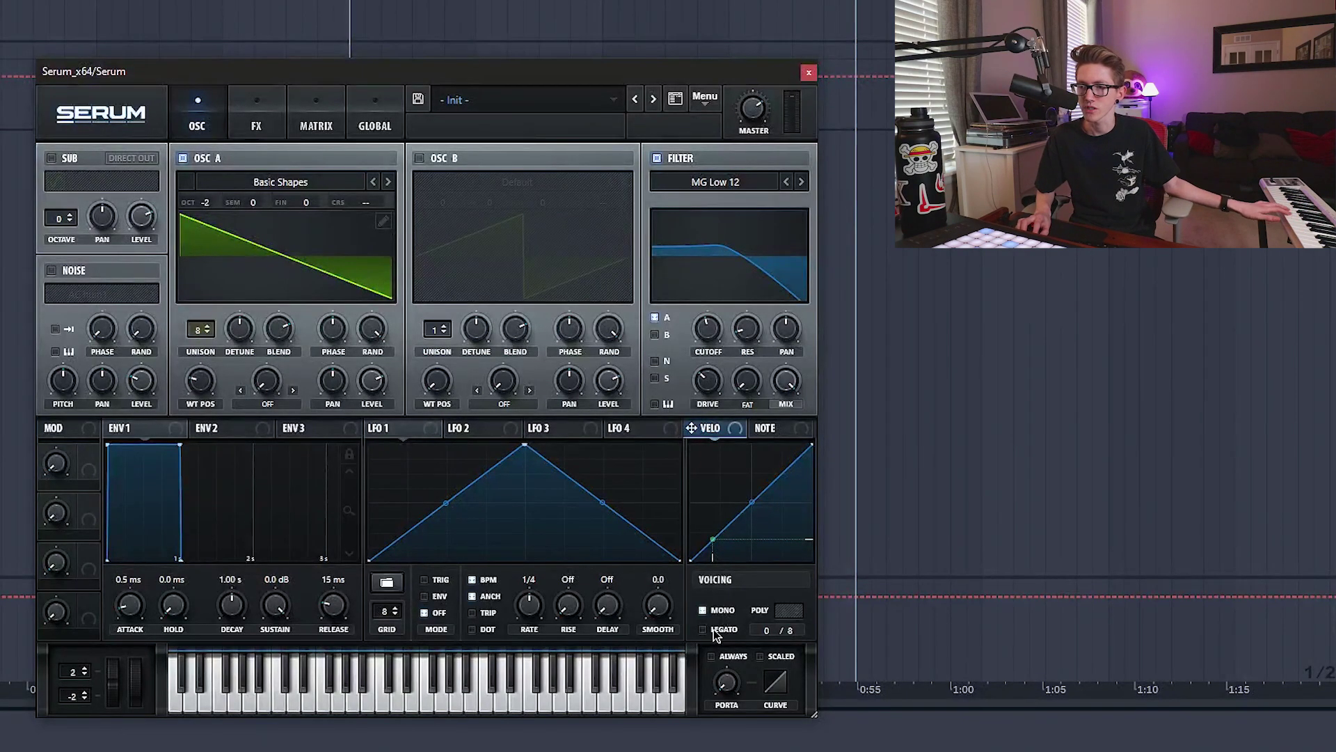
{"action": "left_click", "coordinate": [704, 630]}
{"action": "mouse_move", "coordinate": [731, 680]}
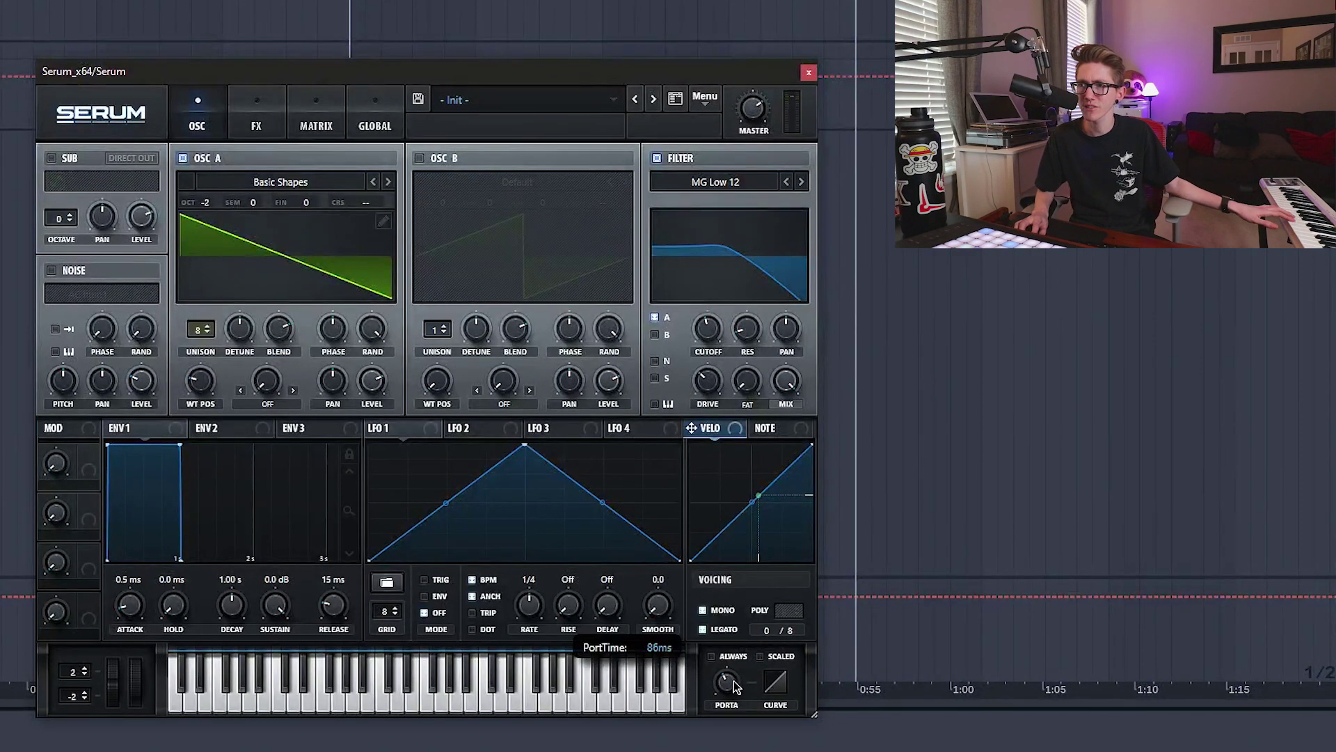
Step: Enable the AC hum1 noise source routed through the filter, and adjust oscillator A's detune
{"action": "left_click", "coordinate": [268, 126]}
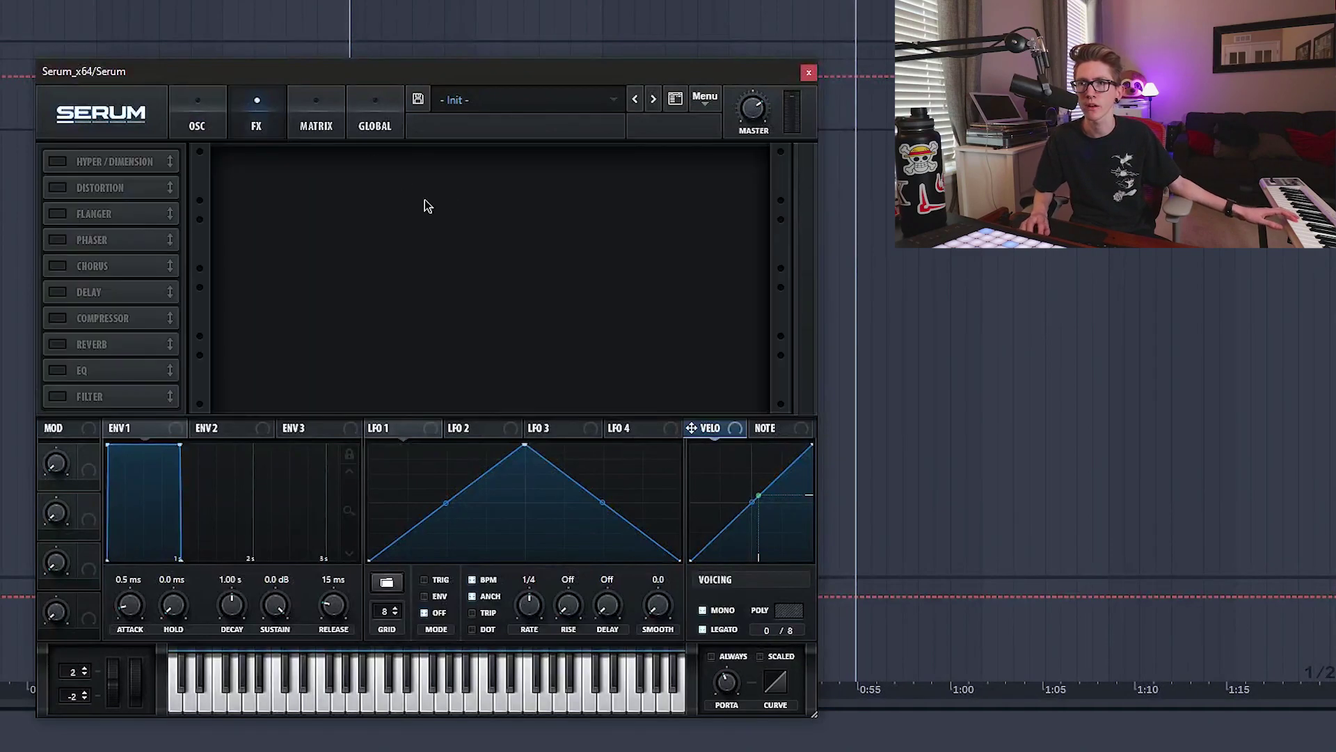
{"action": "left_click", "coordinate": [223, 101]}
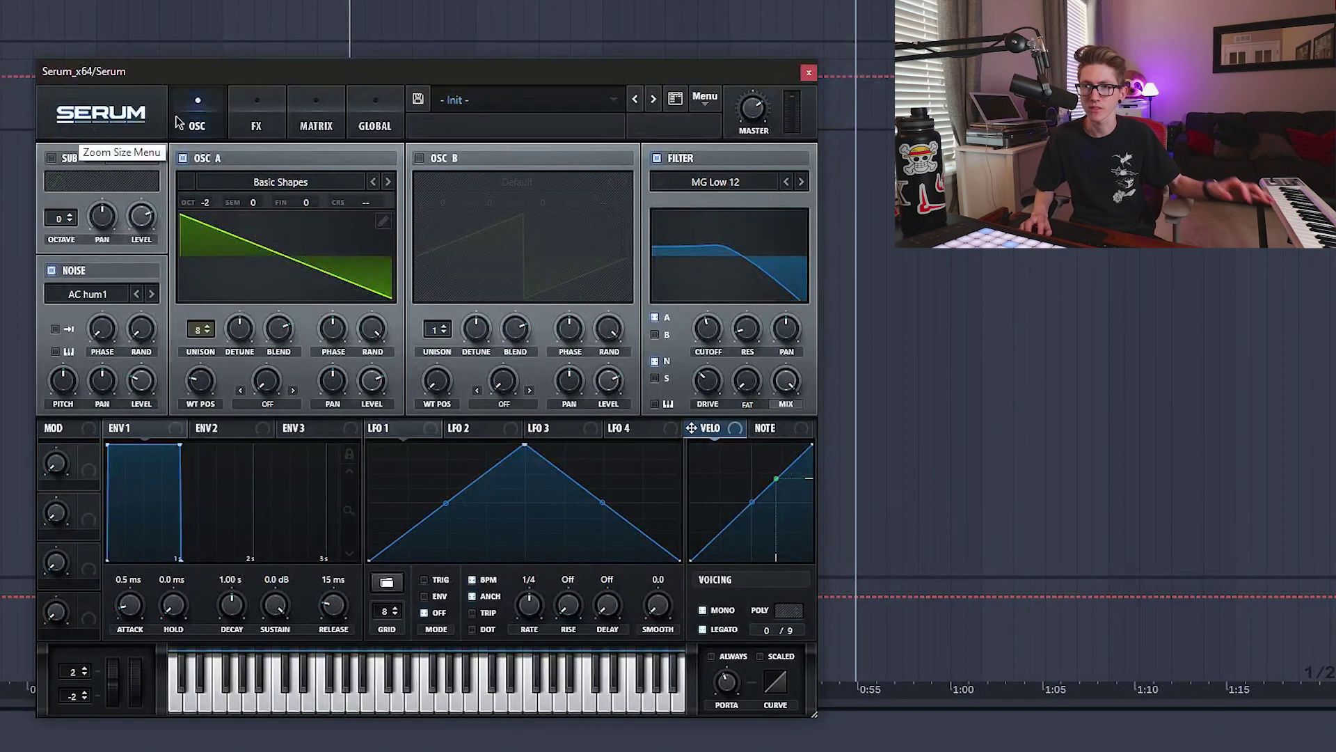
{"action": "left_click_drag", "start_coordinate": [244, 331], "coordinate": [270, 422]}
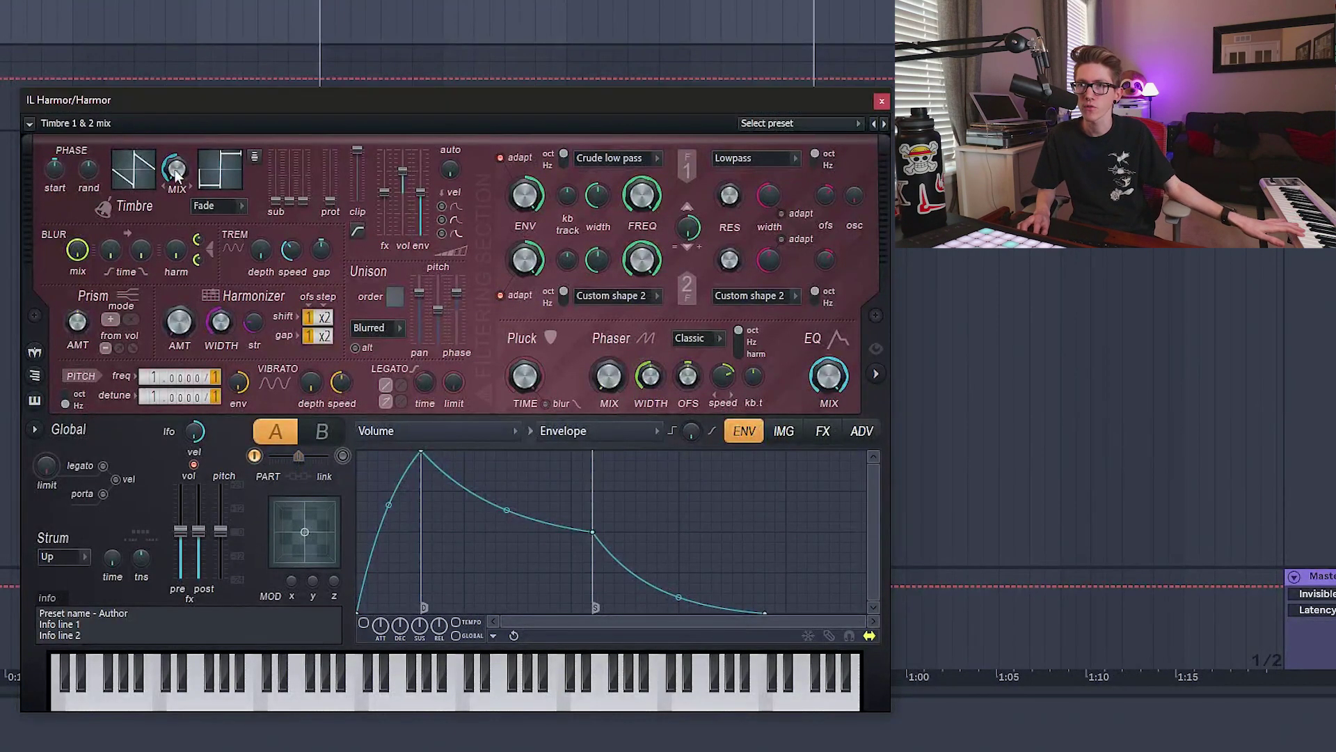
Step: Switch to Harmor, adjust the timbre mix, and set unison to order 9 with adjusted pitch spread
{"action": "left_click_drag", "start_coordinate": [177, 168], "coordinate": [177, 172]}
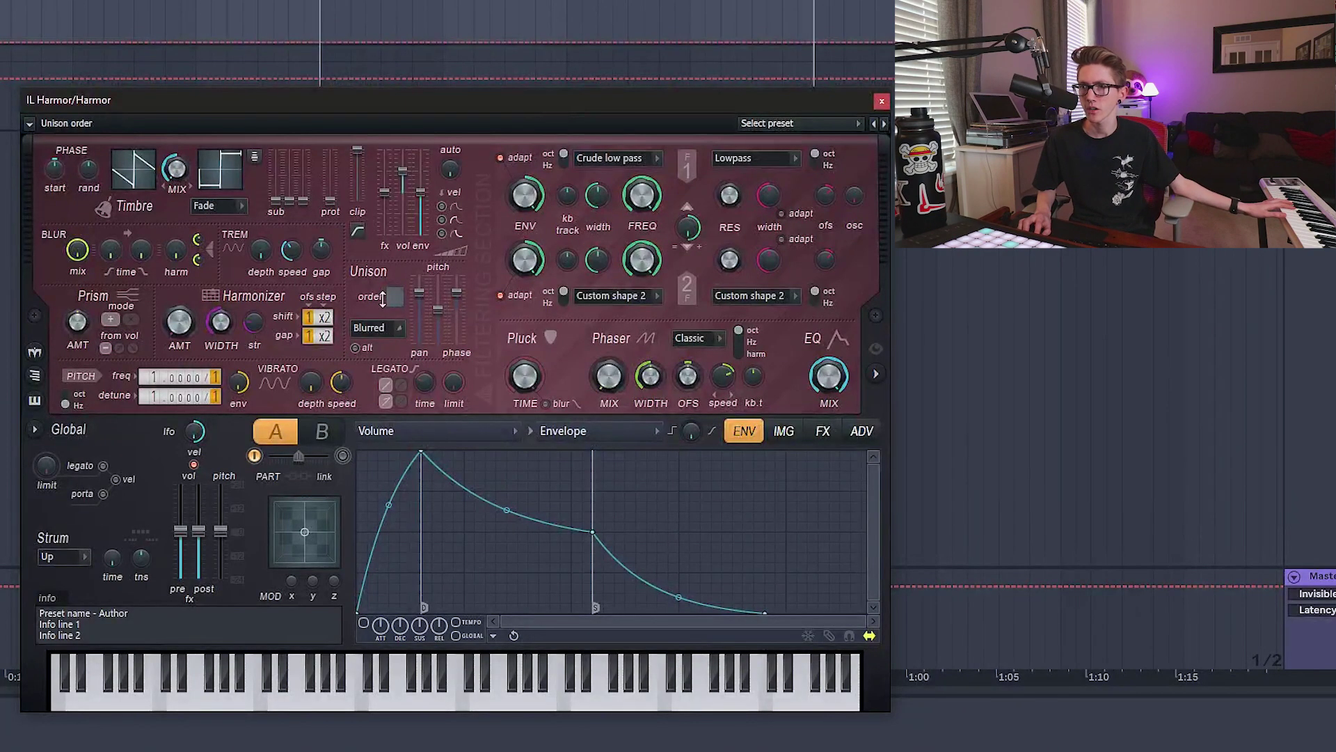
{"action": "left_click_drag", "start_coordinate": [395, 297], "coordinate": [395, 285]}
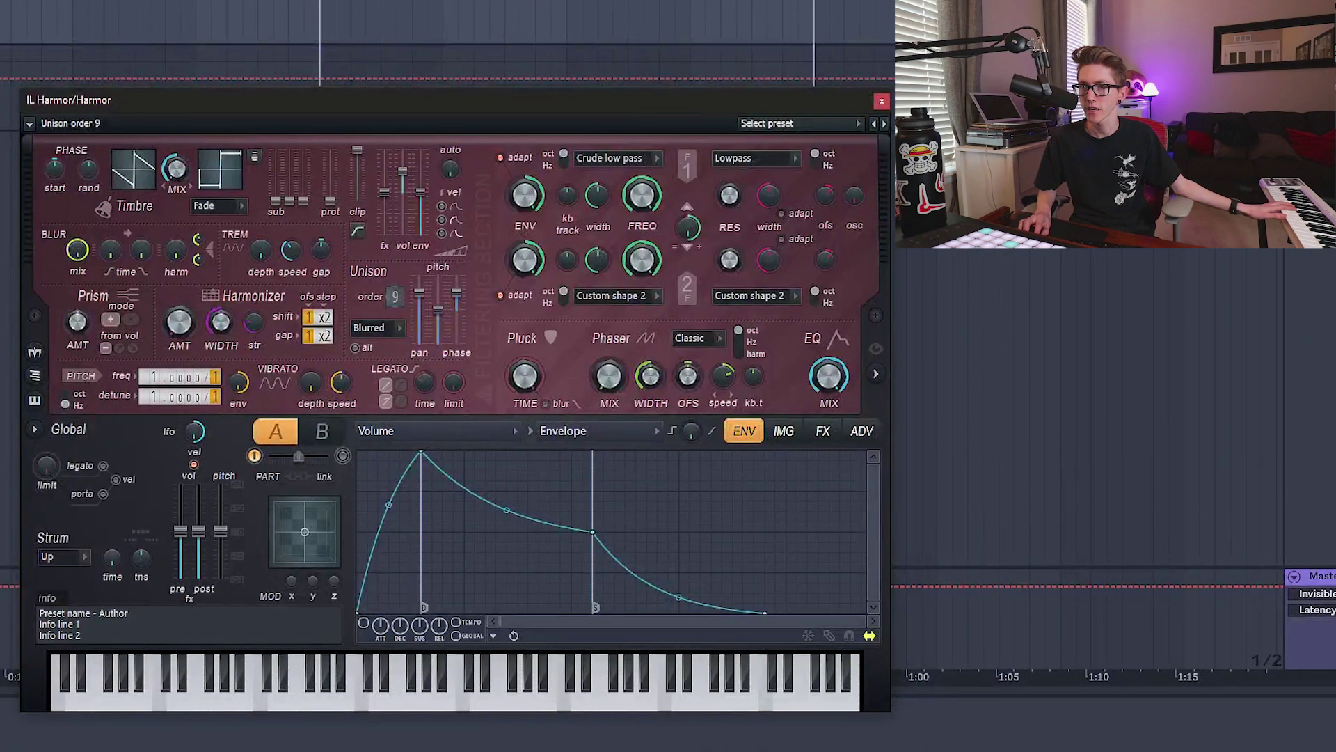
{"action": "left_click_drag", "start_coordinate": [444, 317], "coordinate": [438, 302]}
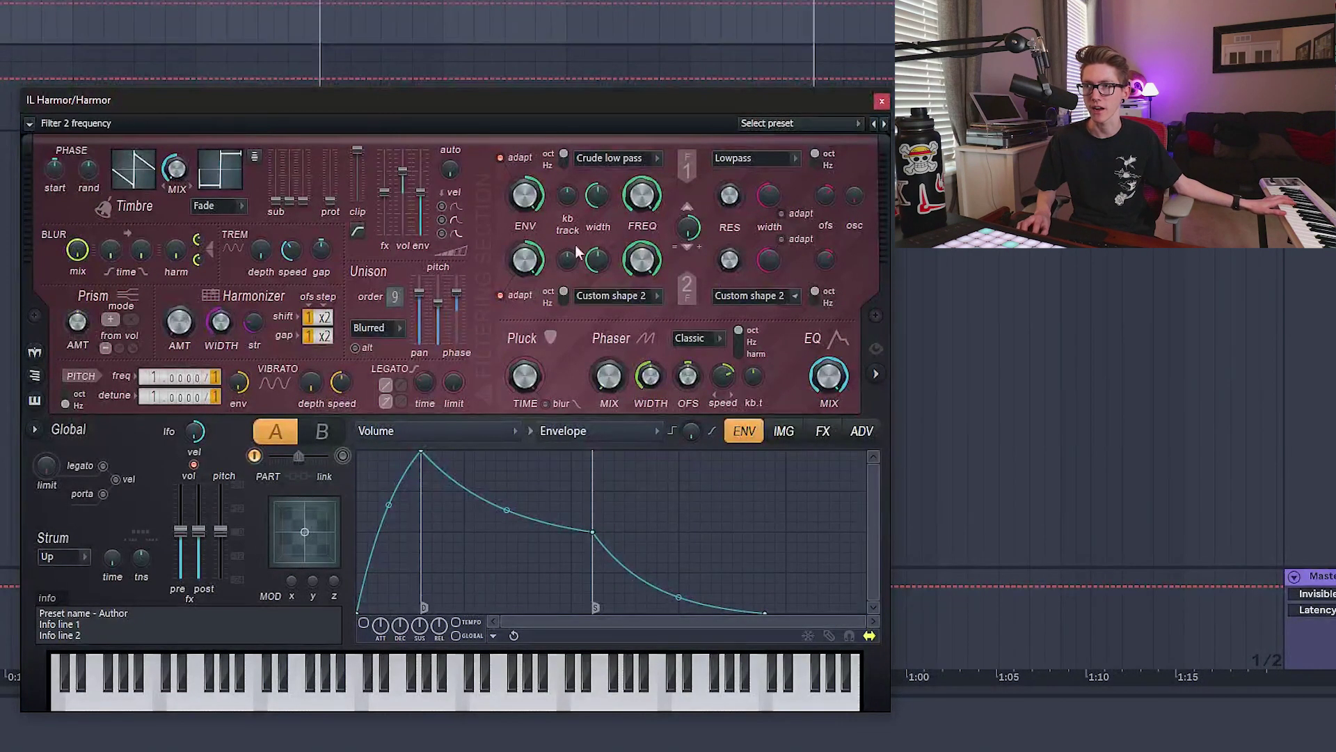
Step: Set filter 1 to Classic low pass and adjust its frequency
{"action": "mouse_move", "coordinate": [640, 201]}
{"action": "left_mouse_down"}
{"action": "mouse_move", "coordinate": [640, 188]}
{"action": "mouse_move", "coordinate": [640, 205]}
{"action": "left_mouse_up"}
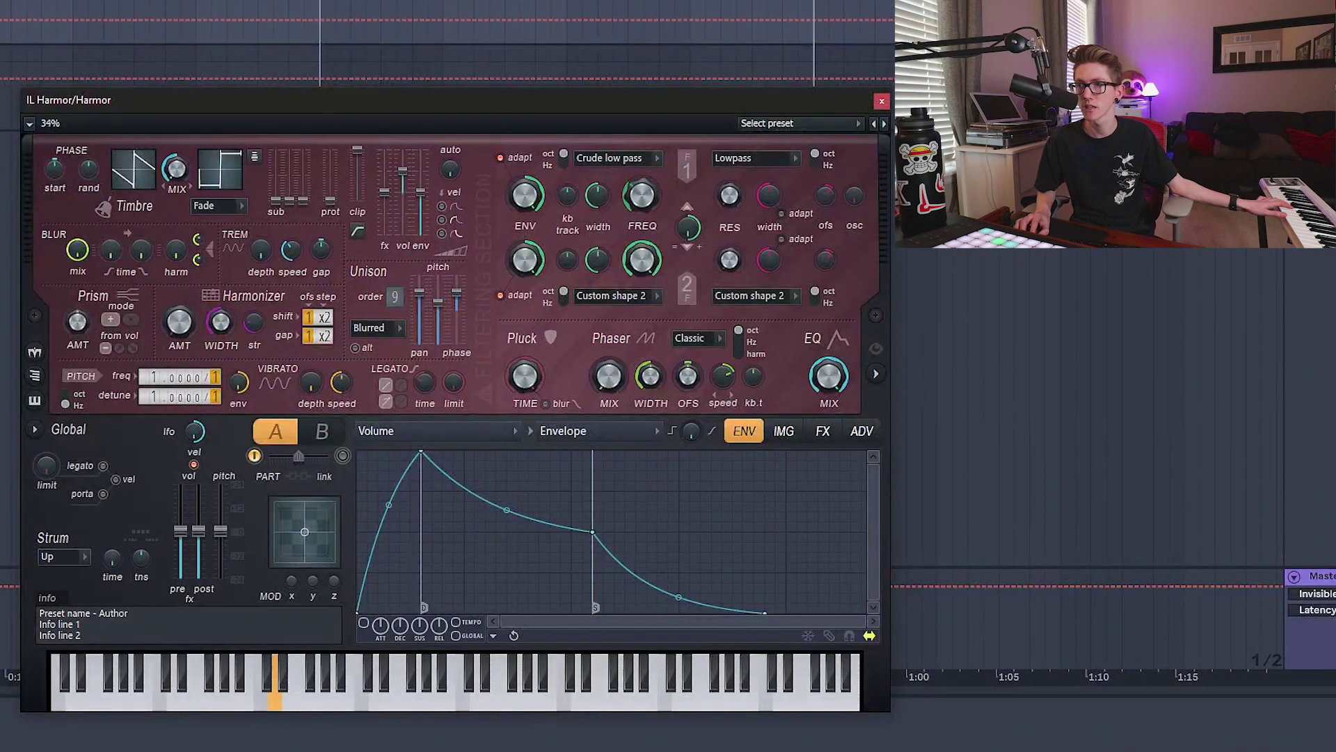
{"action": "left_click", "coordinate": [626, 159]}
{"action": "left_click", "coordinate": [616, 178]}
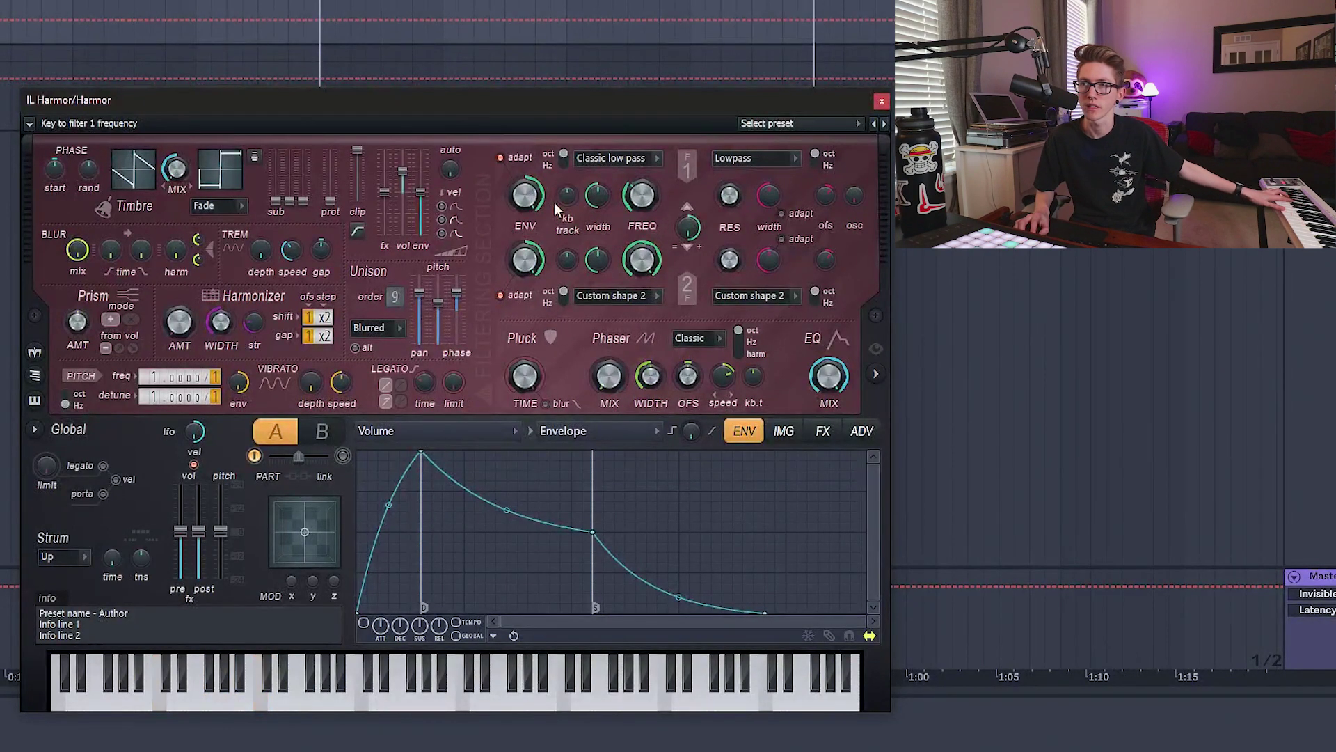
{"action": "left_click_drag", "start_coordinate": [640, 198], "coordinate": [640, 189]}
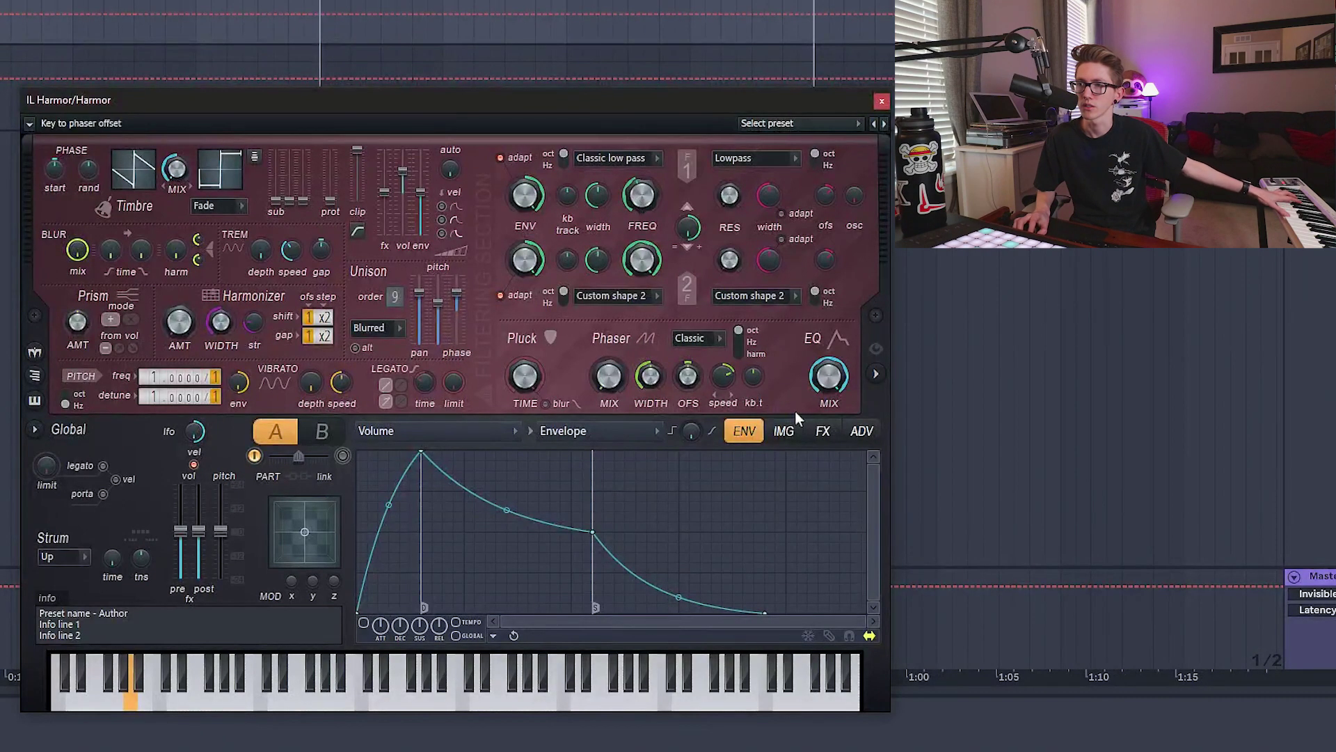
Step: Set Harmor's computation precision to High in the advanced settings
{"action": "left_click", "coordinate": [866, 431]}
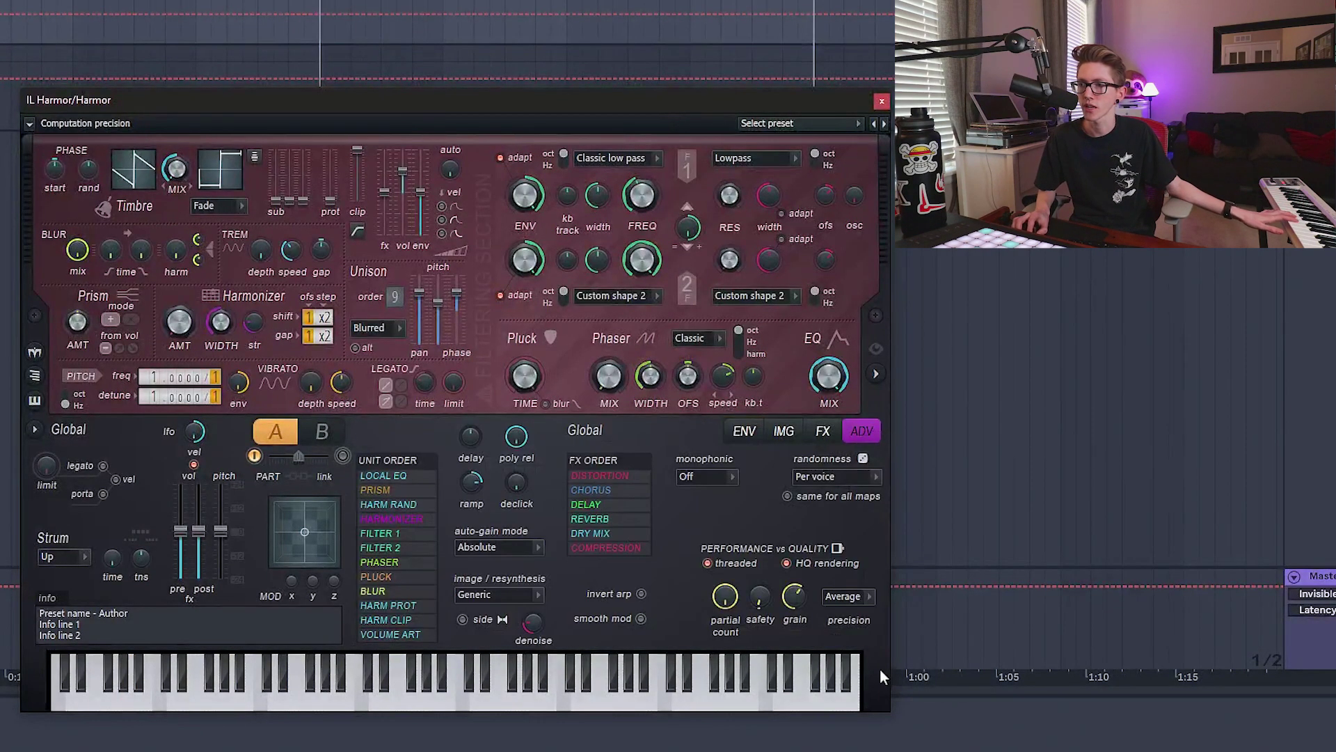
{"action": "left_click", "coordinate": [866, 602]}
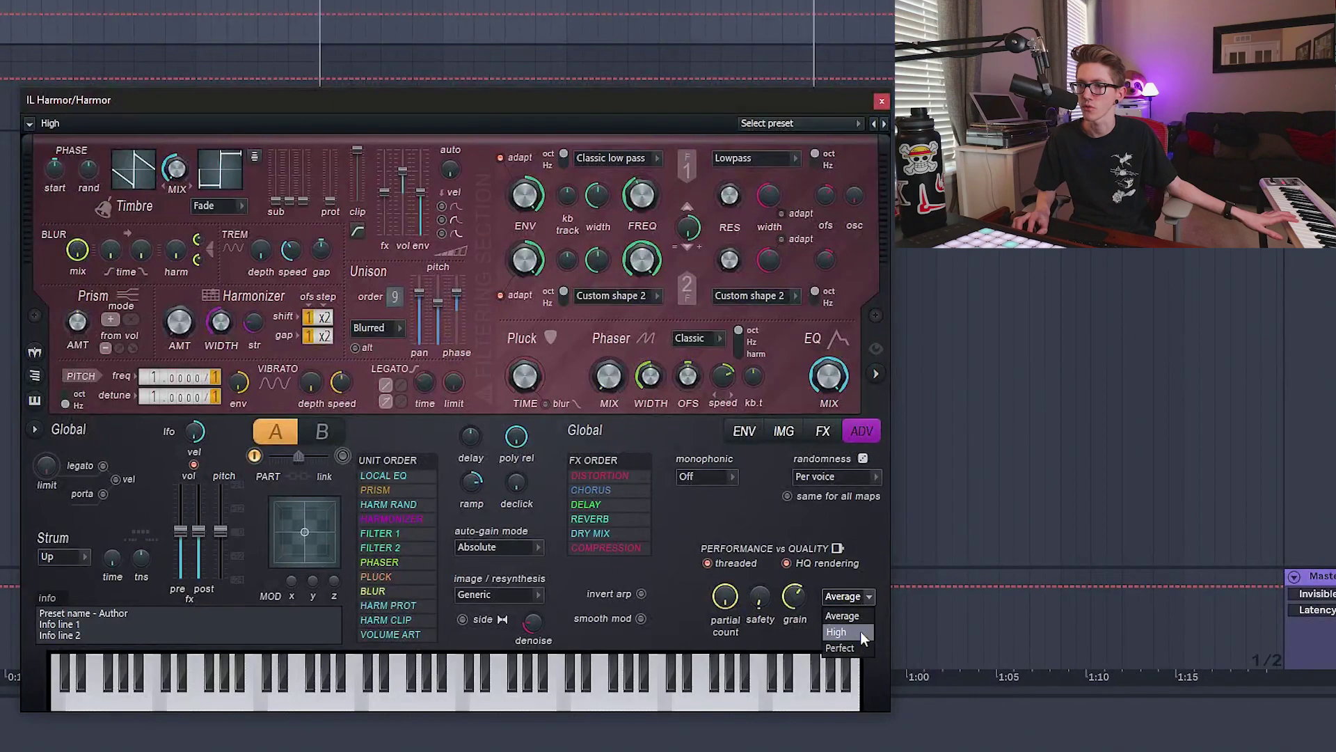
{"action": "left_click", "coordinate": [855, 632]}
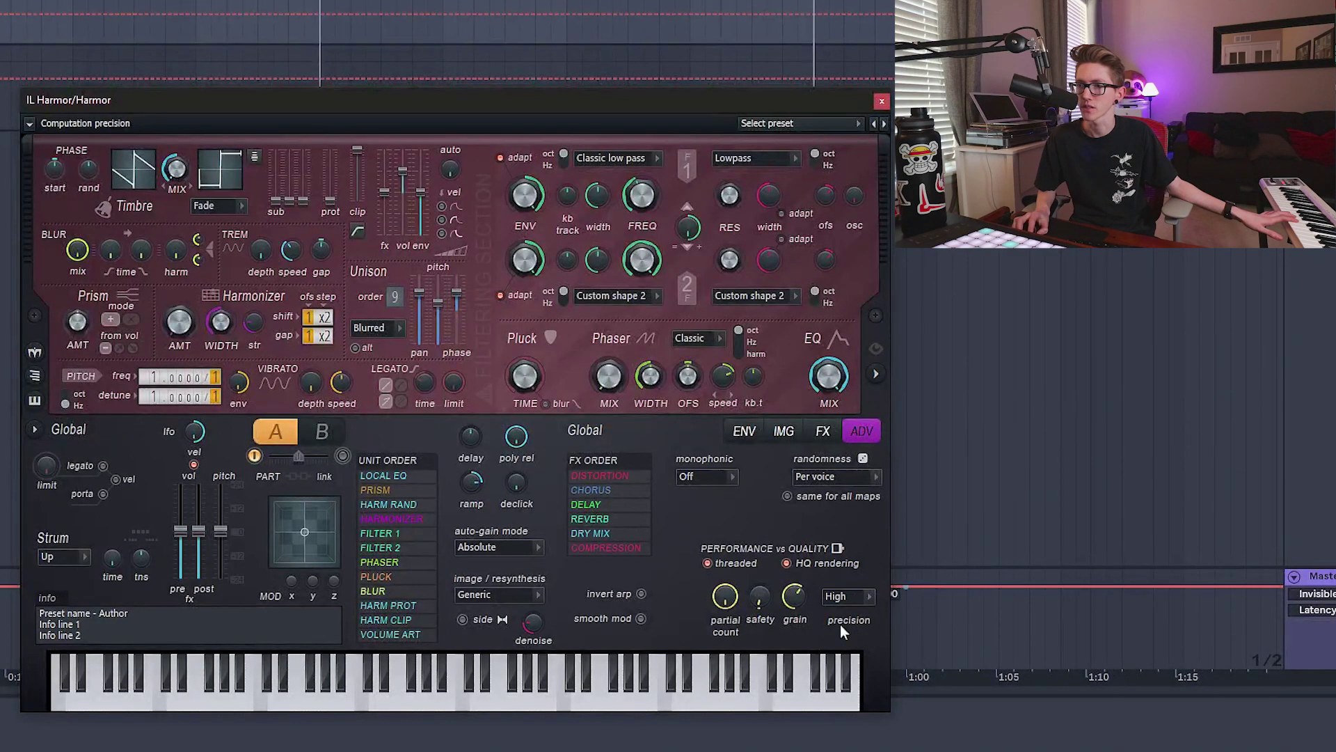
Step: Turn on Classic distortion and adjust its high-cut filter and amount
{"action": "left_click", "coordinate": [784, 438]}
{"action": "left_click", "coordinate": [787, 440]}
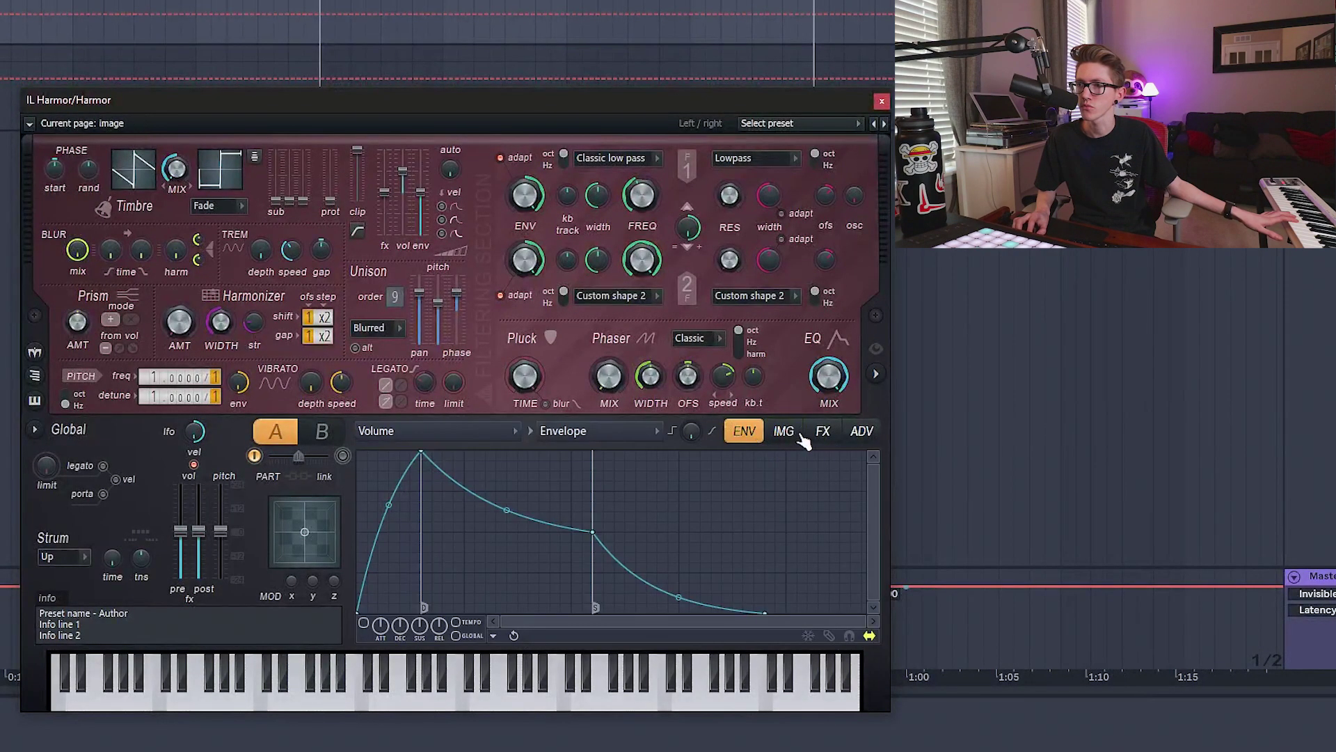
{"action": "left_click", "coordinate": [818, 437]}
{"action": "left_click", "coordinate": [487, 476]}
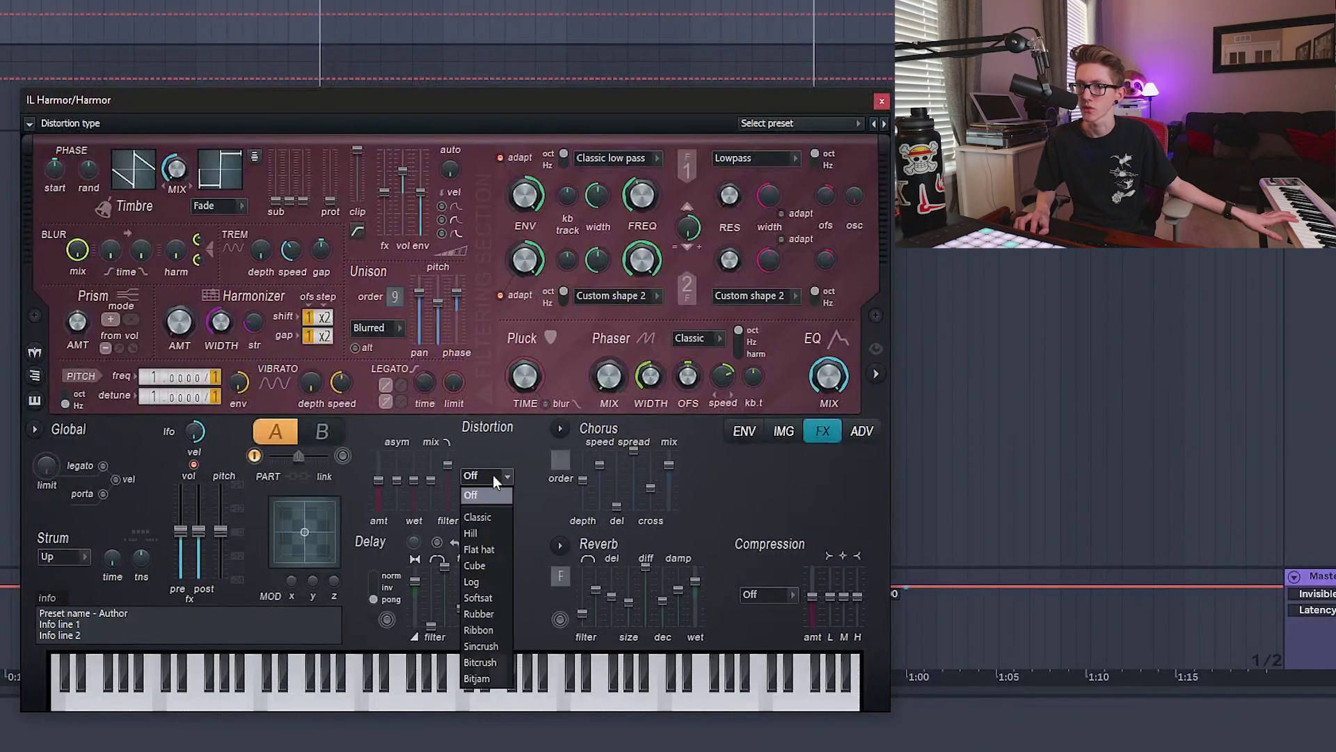
{"action": "left_click", "coordinate": [485, 518]}
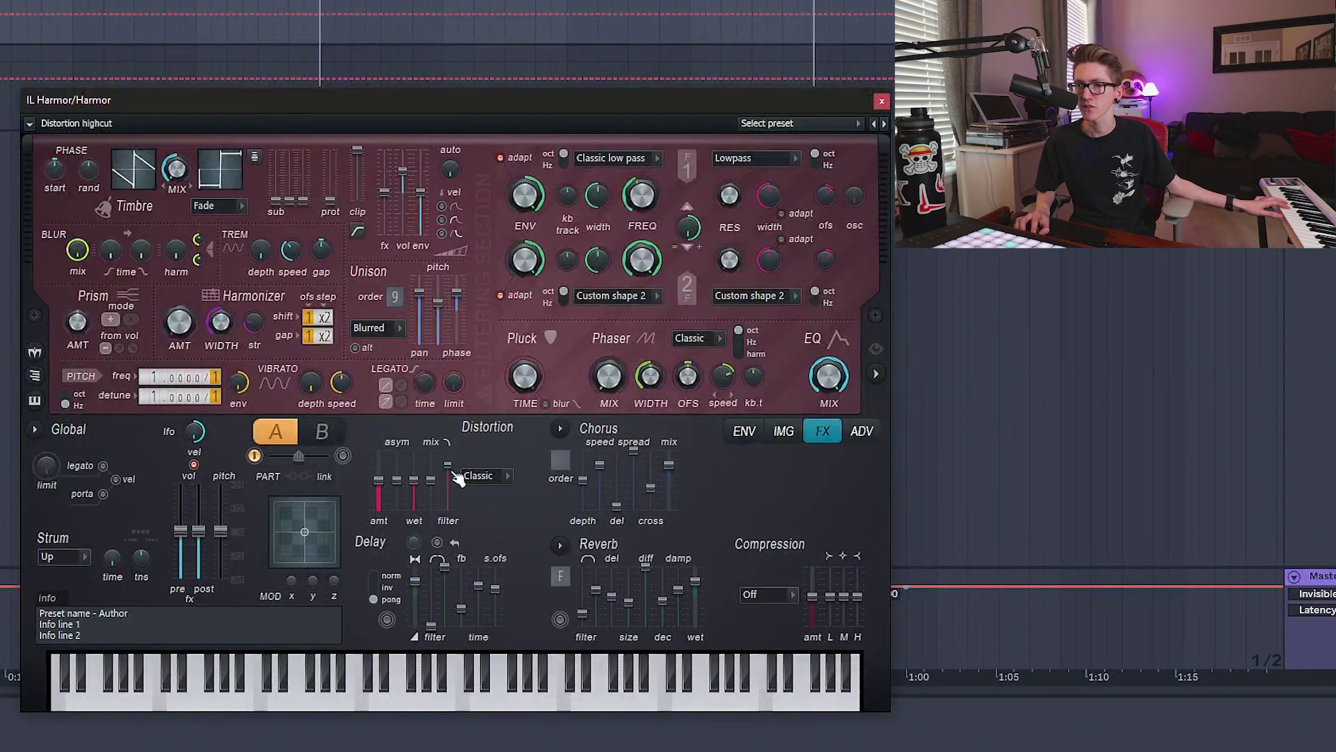
{"action": "left_click", "coordinate": [448, 464]}
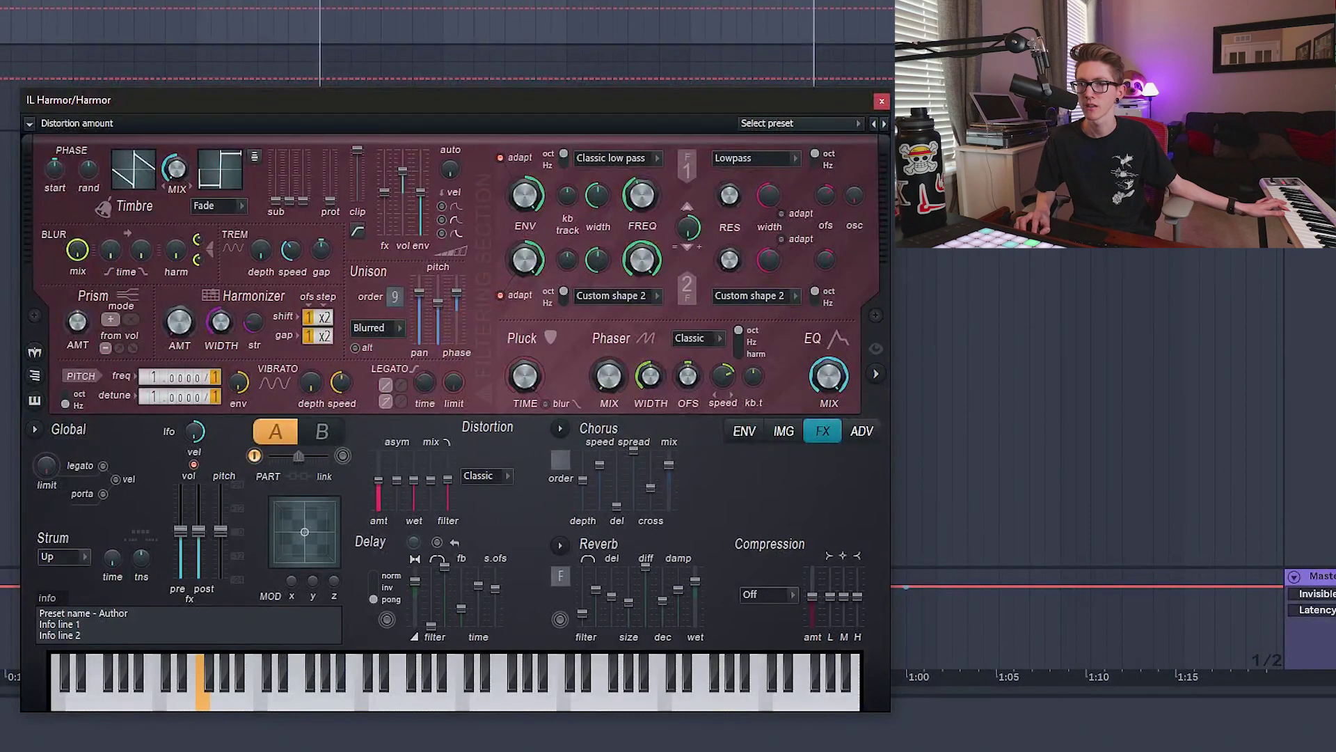
{"action": "left_click_drag", "start_coordinate": [378, 480], "coordinate": [378, 491]}
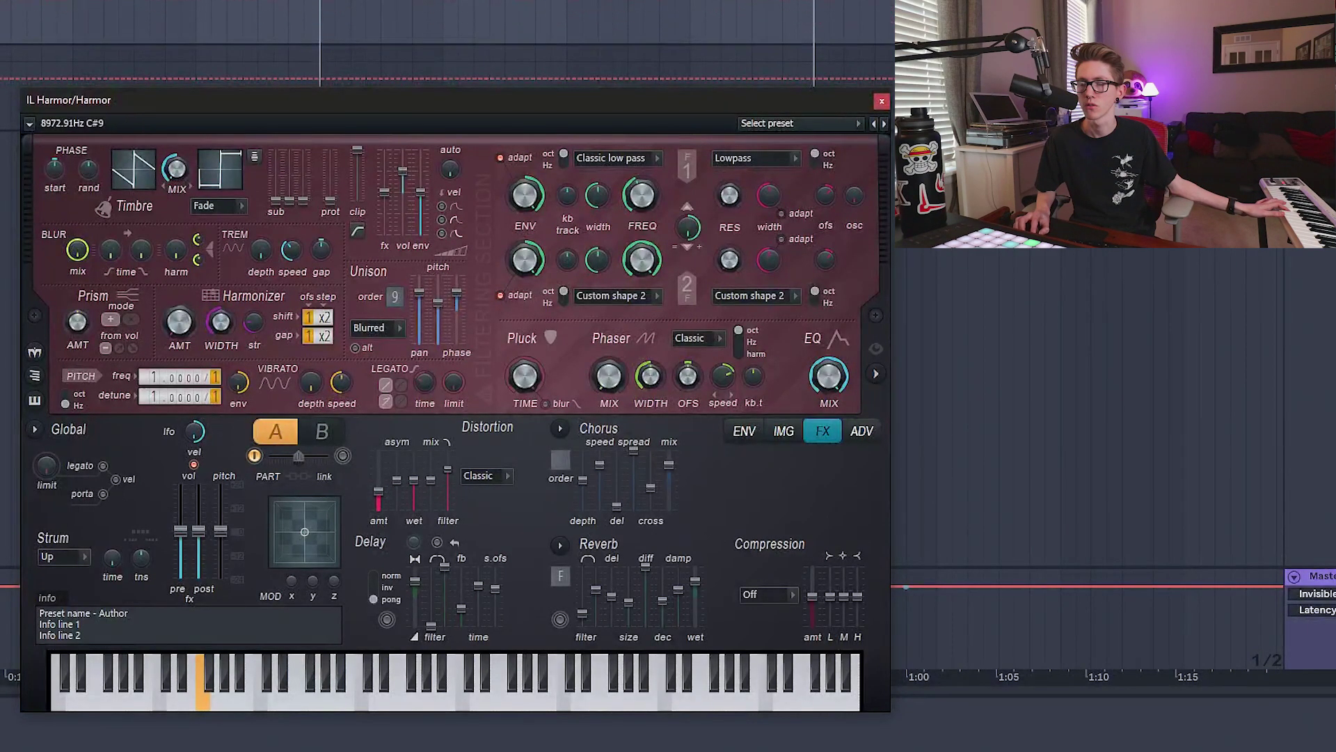
Step: Try the Hill and Softsat distortion types, choose Rubber, and readjust the distortion amount and high cut
{"action": "left_click", "coordinate": [499, 473]}
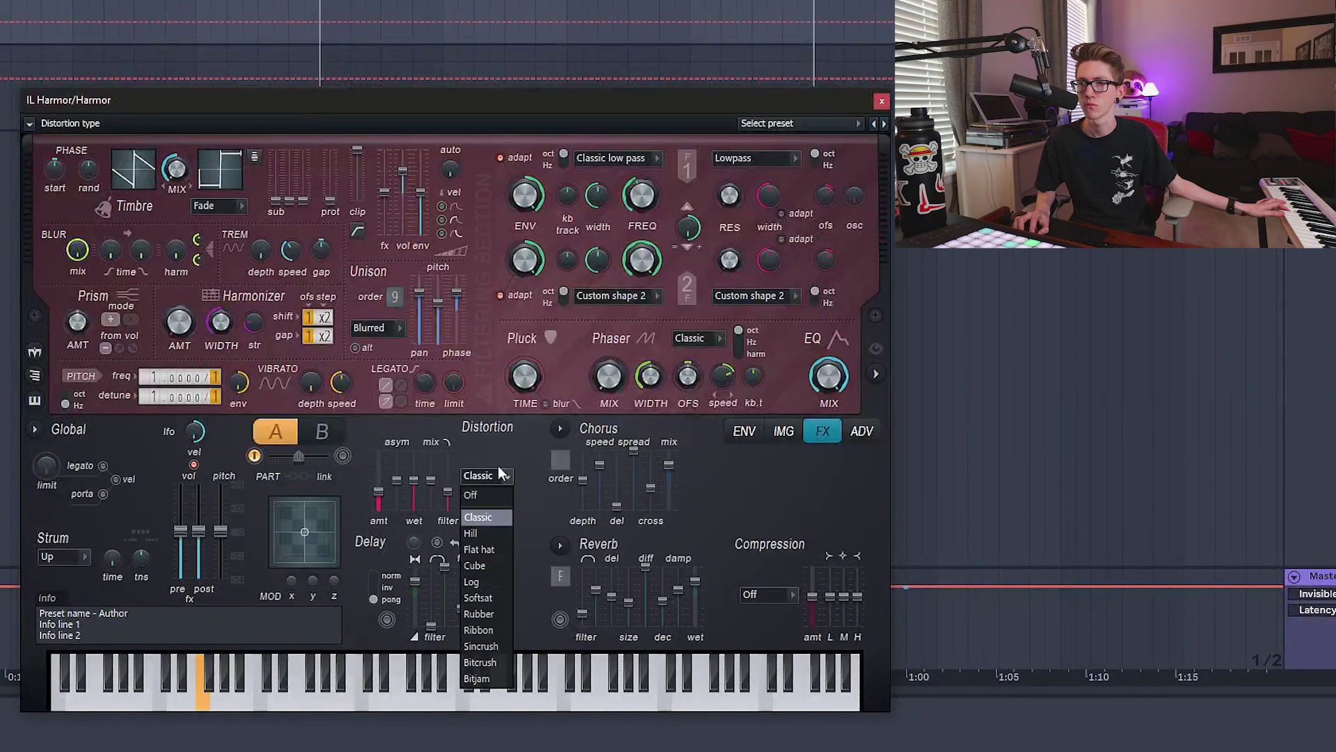
{"action": "left_click", "coordinate": [488, 529]}
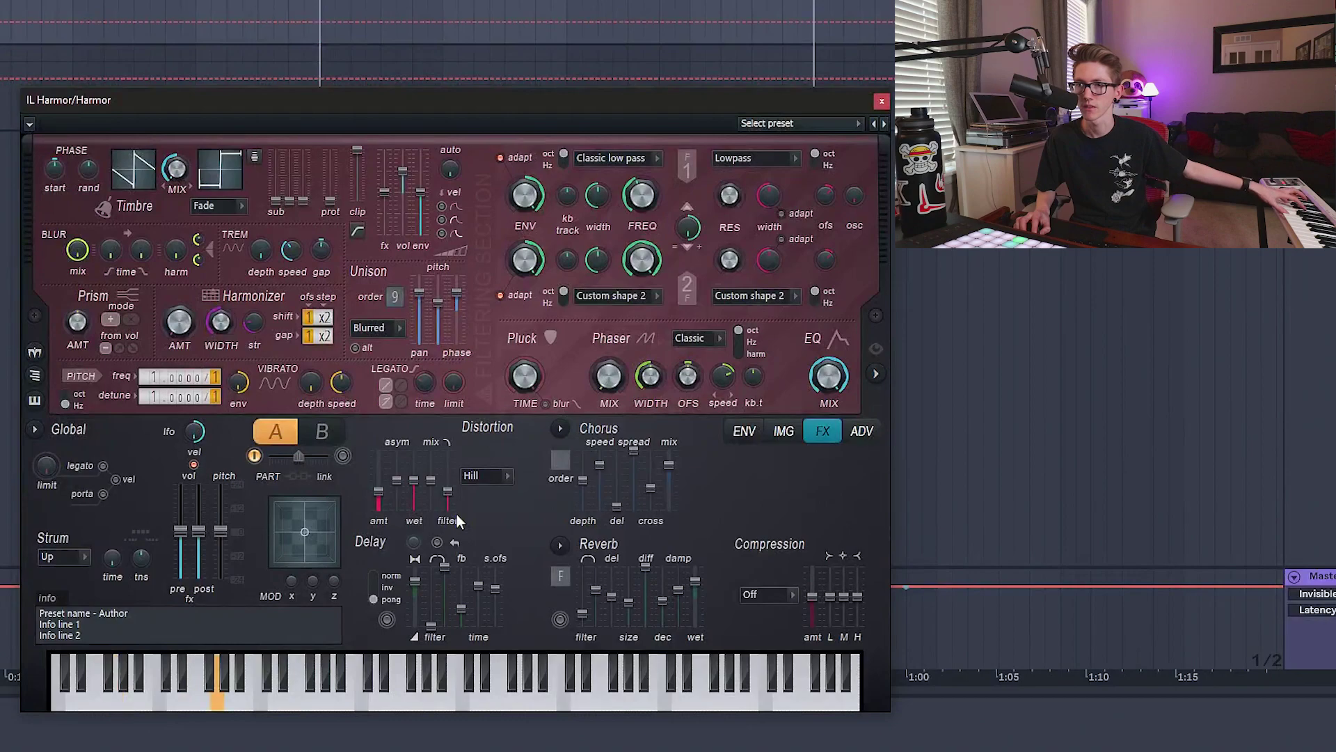
{"action": "left_click", "coordinate": [493, 475]}
{"action": "left_click", "coordinate": [479, 597]}
{"action": "left_click", "coordinate": [487, 475]}
{"action": "left_click", "coordinate": [481, 613]}
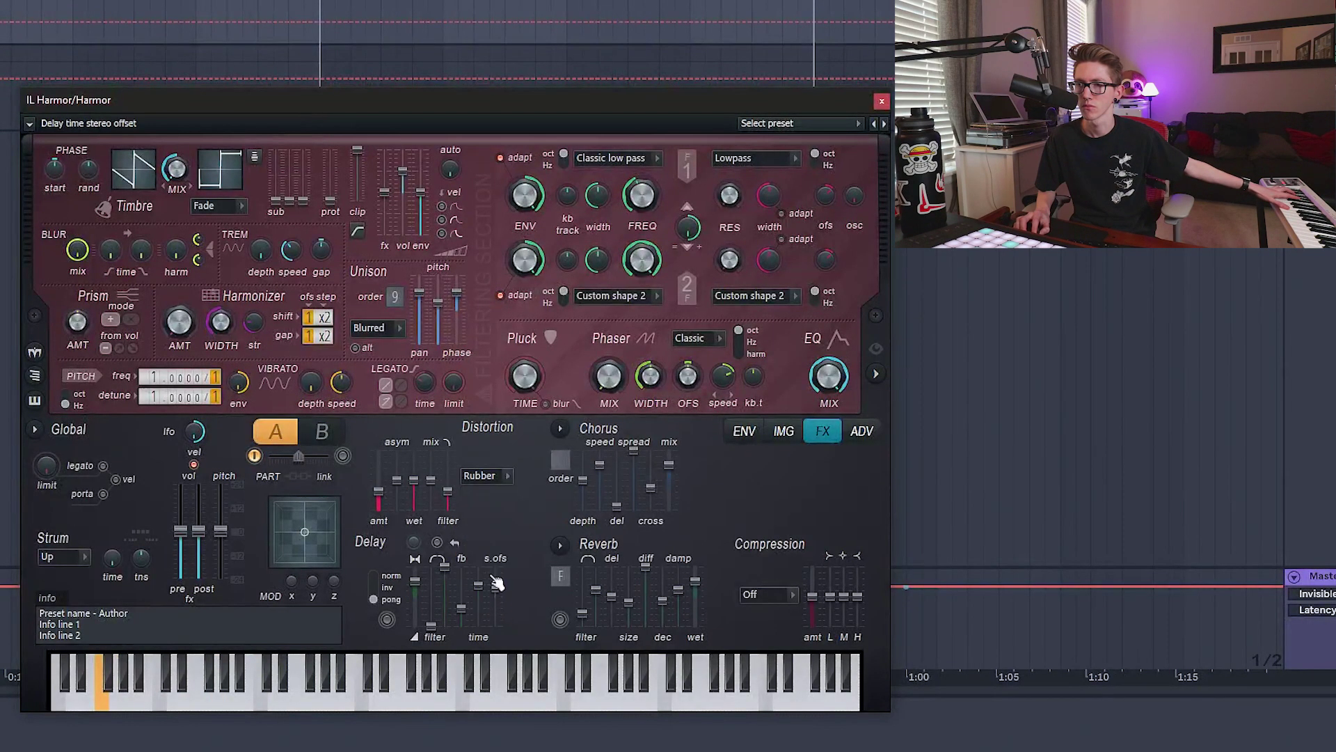
{"action": "left_click_drag", "start_coordinate": [381, 496], "coordinate": [452, 500]}
{"action": "scroll", "coordinate": [483, 482], "scroll_direction": "up", "scroll_amount": 1}
Step: Set Harmor's monophonic mode to Kill all in the advanced settings
{"action": "left_click", "coordinate": [861, 431]}
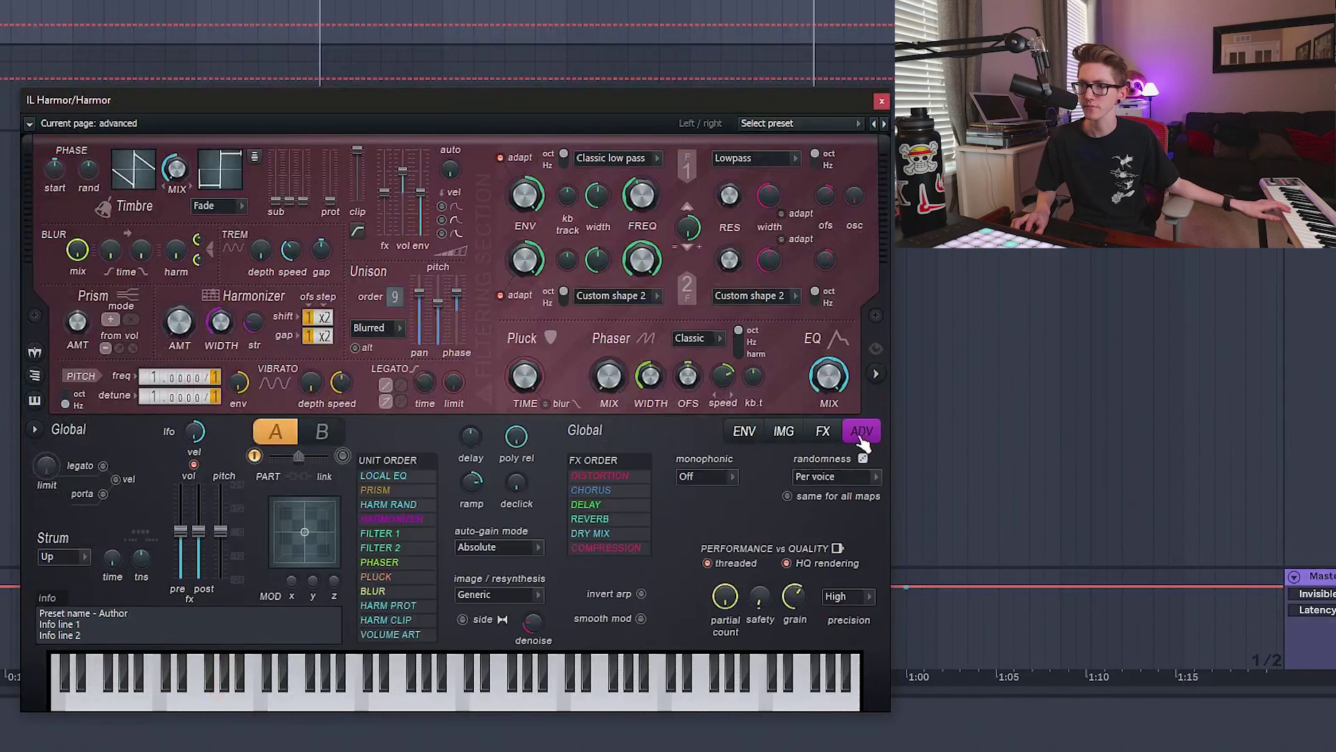
{"action": "left_click", "coordinate": [686, 478]}
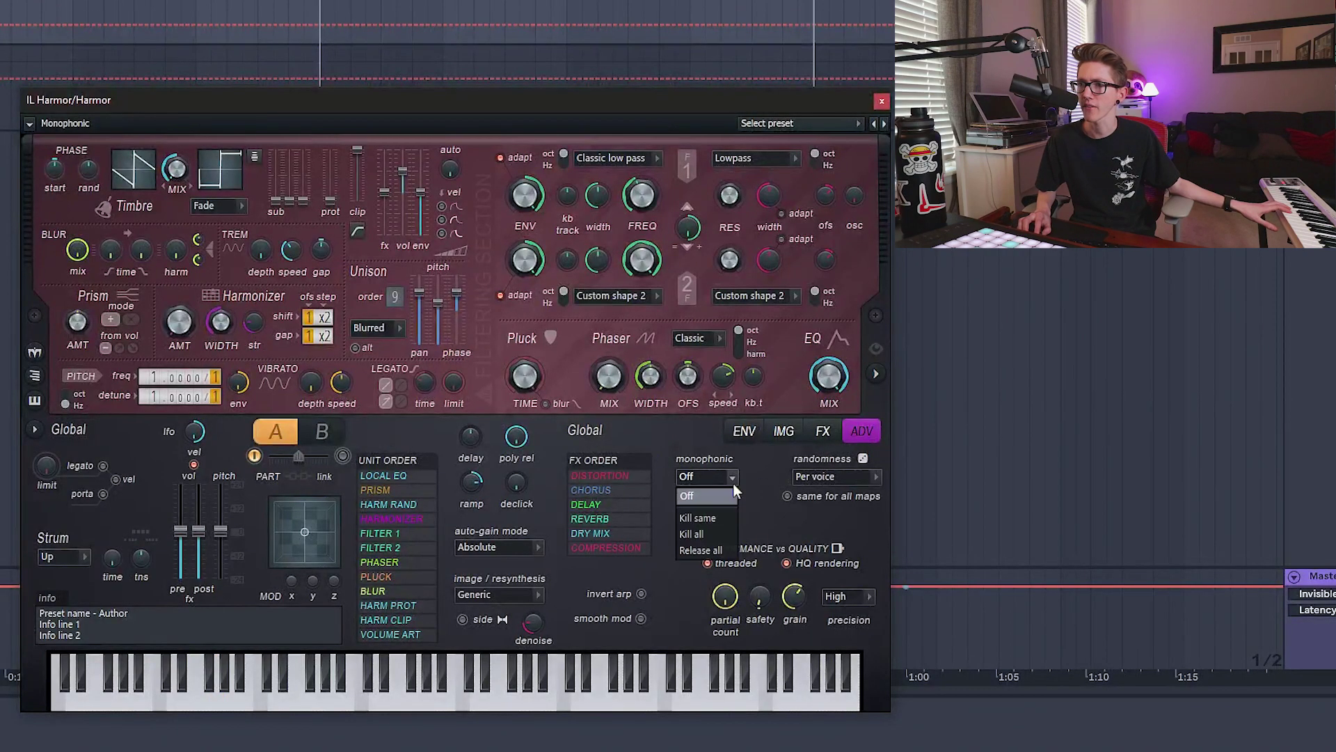
{"action": "left_click", "coordinate": [702, 533]}
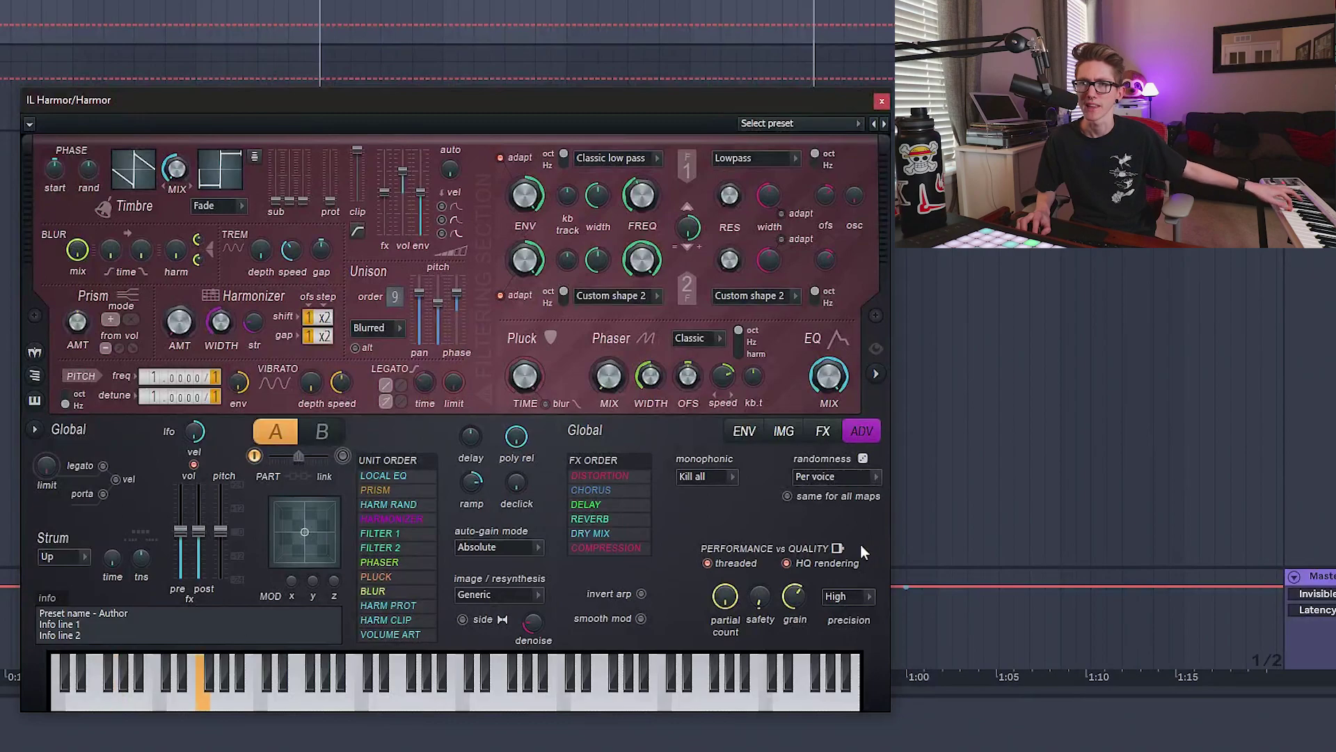
Step: Enable Harmor's portamento and adjust the time setting in the Strum section
{"action": "left_click", "coordinate": [104, 494]}
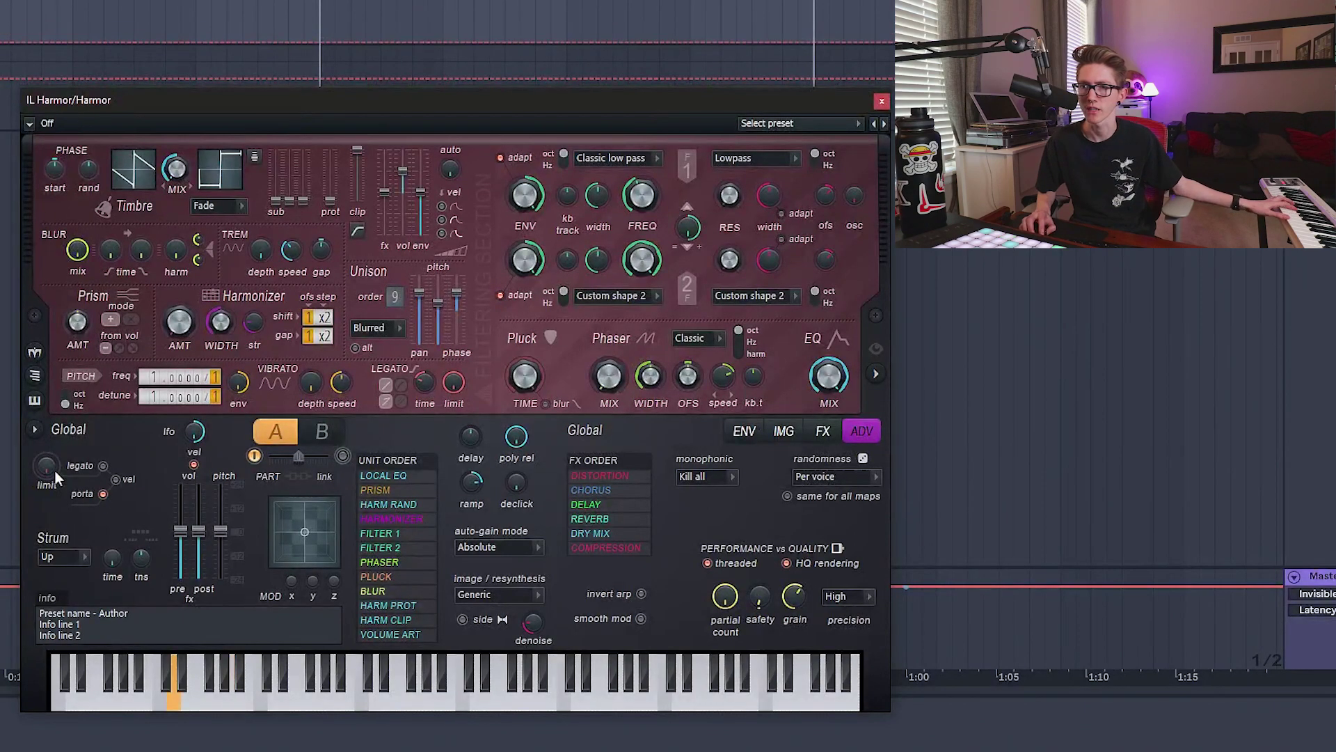
{"action": "left_click", "coordinate": [74, 475]}
{"action": "left_click_drag", "start_coordinate": [112, 557], "coordinate": [112, 519]}
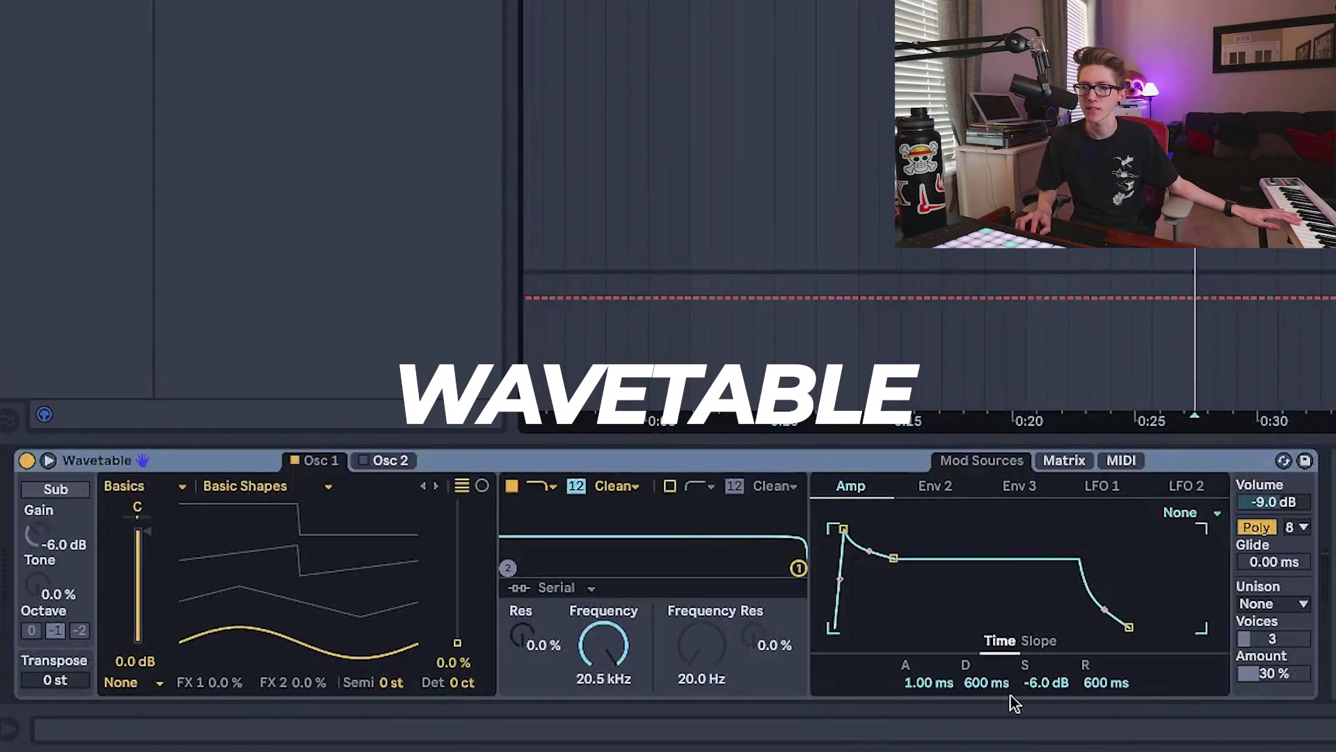
Step: Switch to Ableton's Wavetable and change its voice mode from Poly to Mono
{"action": "left_click", "coordinate": [1263, 530]}
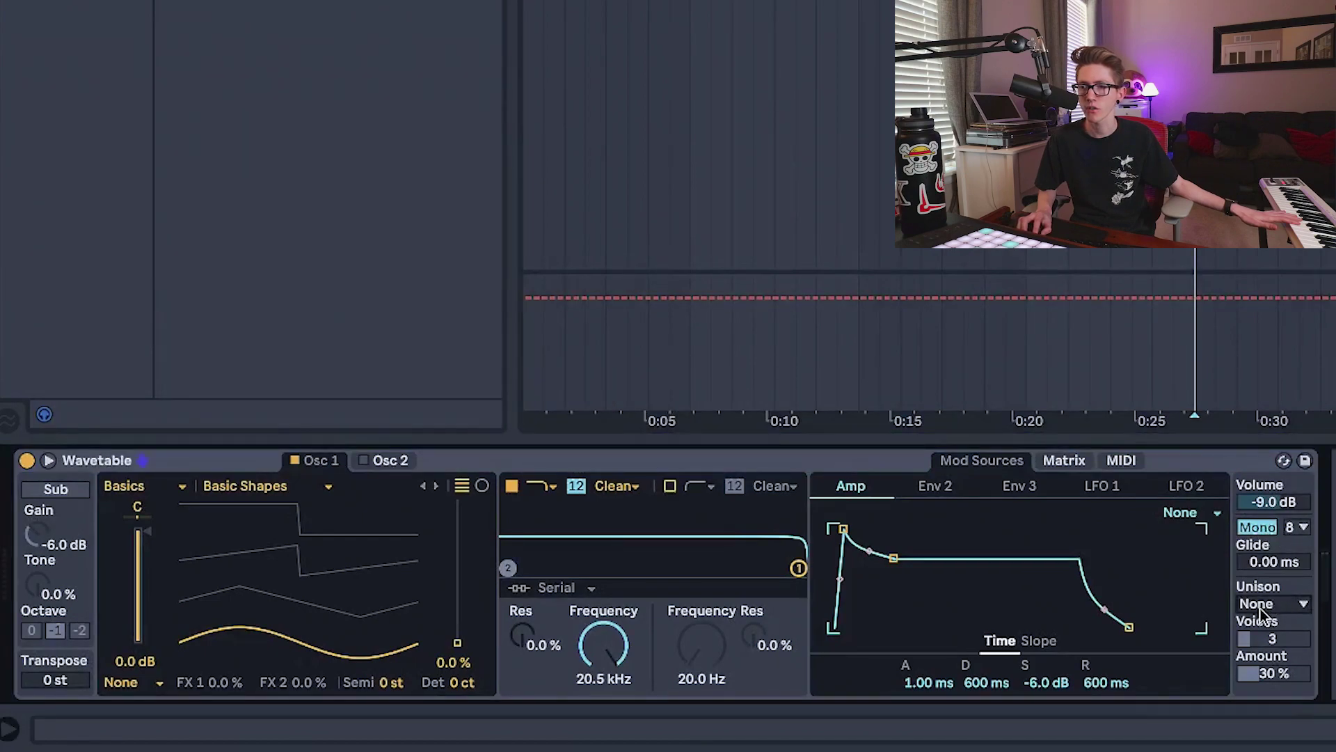
Step: Set Wavetable's unison mode to Classic with 6 voices and the amp envelope's sustain to 0.0 dB
{"action": "left_click", "coordinate": [1260, 606]}
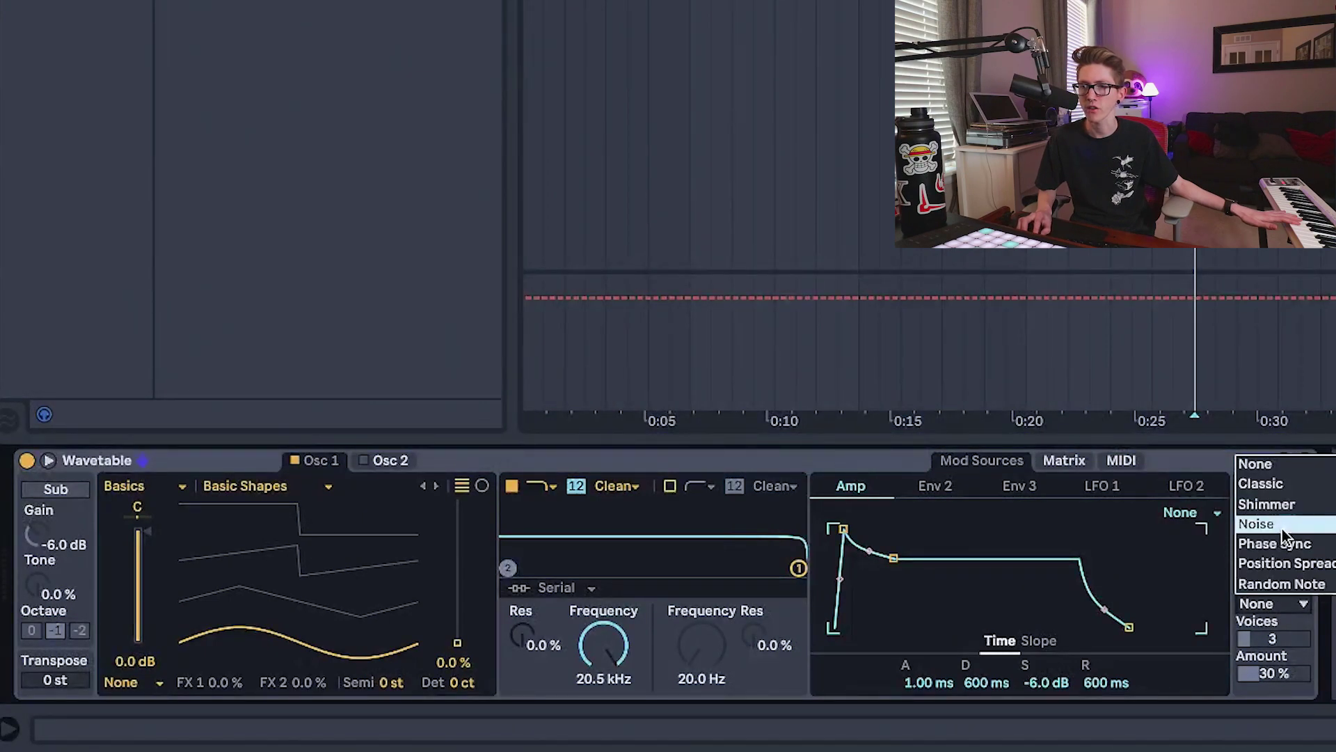
{"action": "left_click", "coordinate": [1310, 487]}
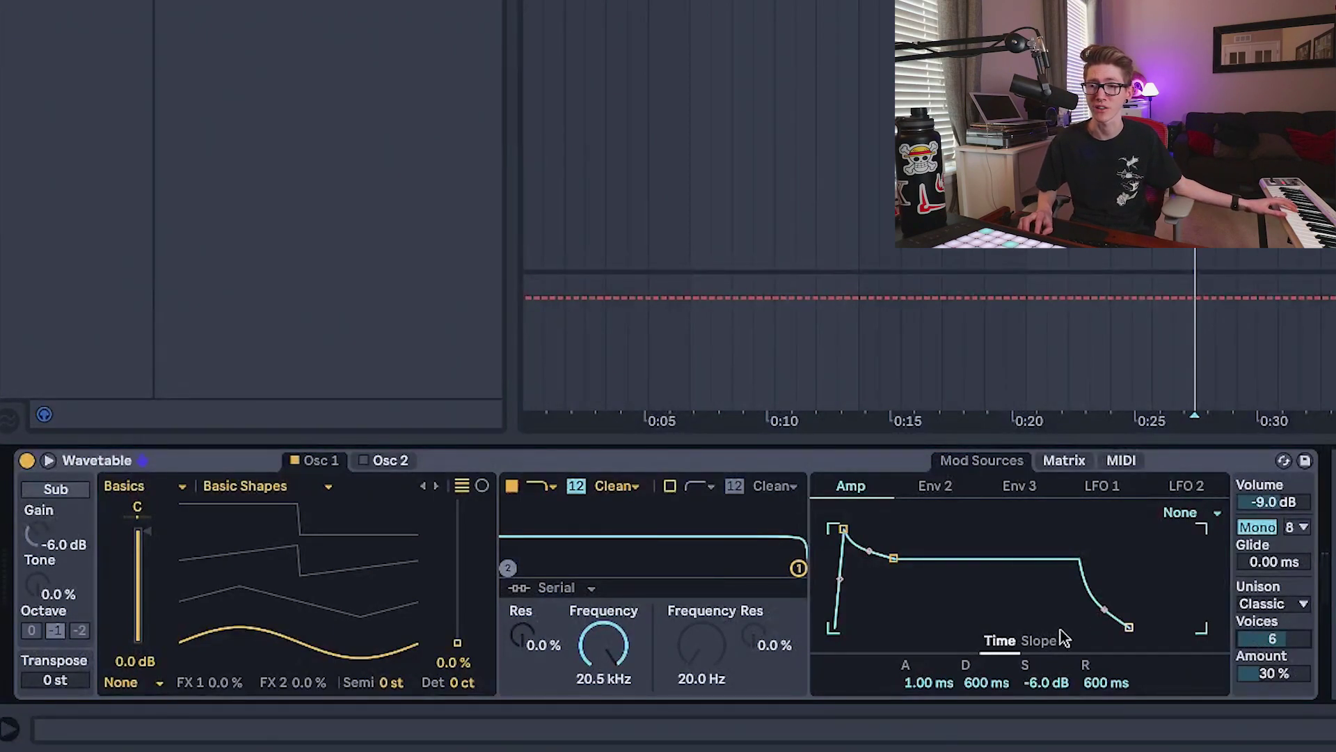
{"action": "key", "text": "Delete"}
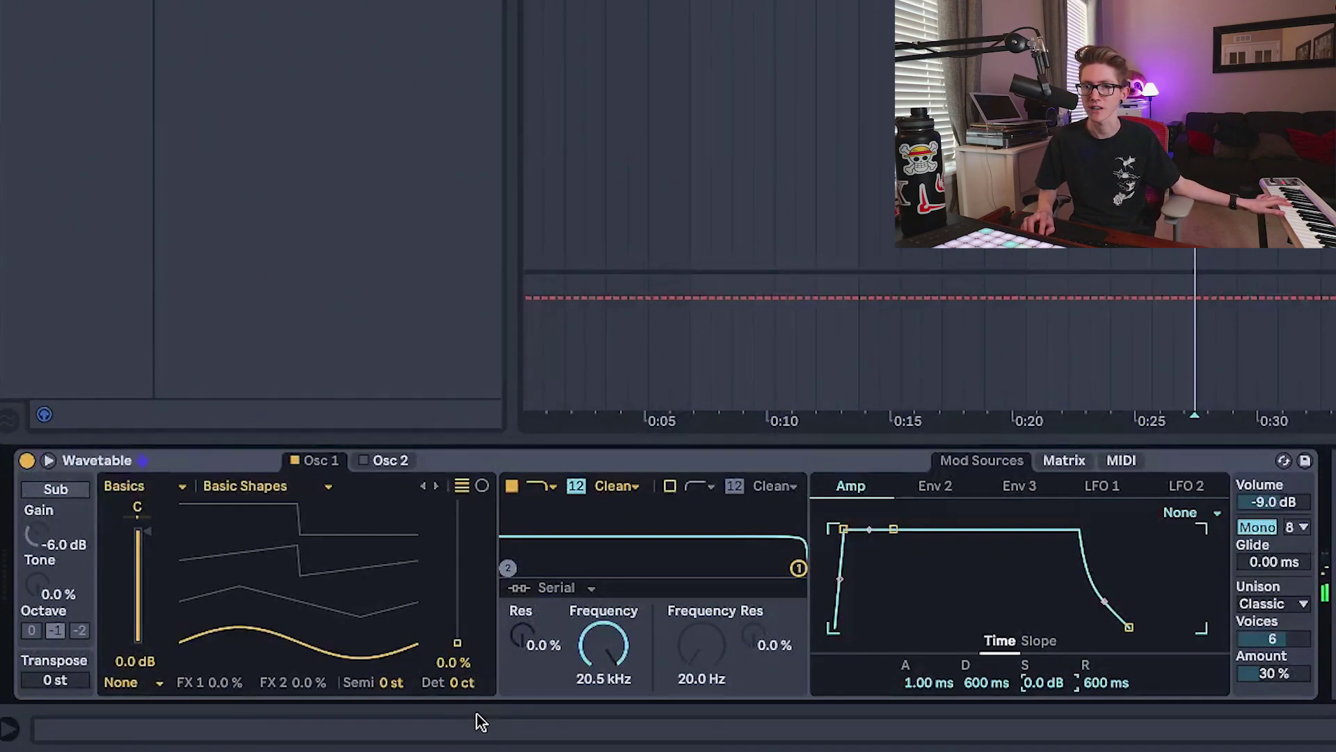
Step: Move Osc 1's wavetable position to the saw shape at 68 % and lower the first filter to 1.05 kHz with 10 % resonance
{"action": "left_click_drag", "start_coordinate": [463, 644], "coordinate": [459, 546]}
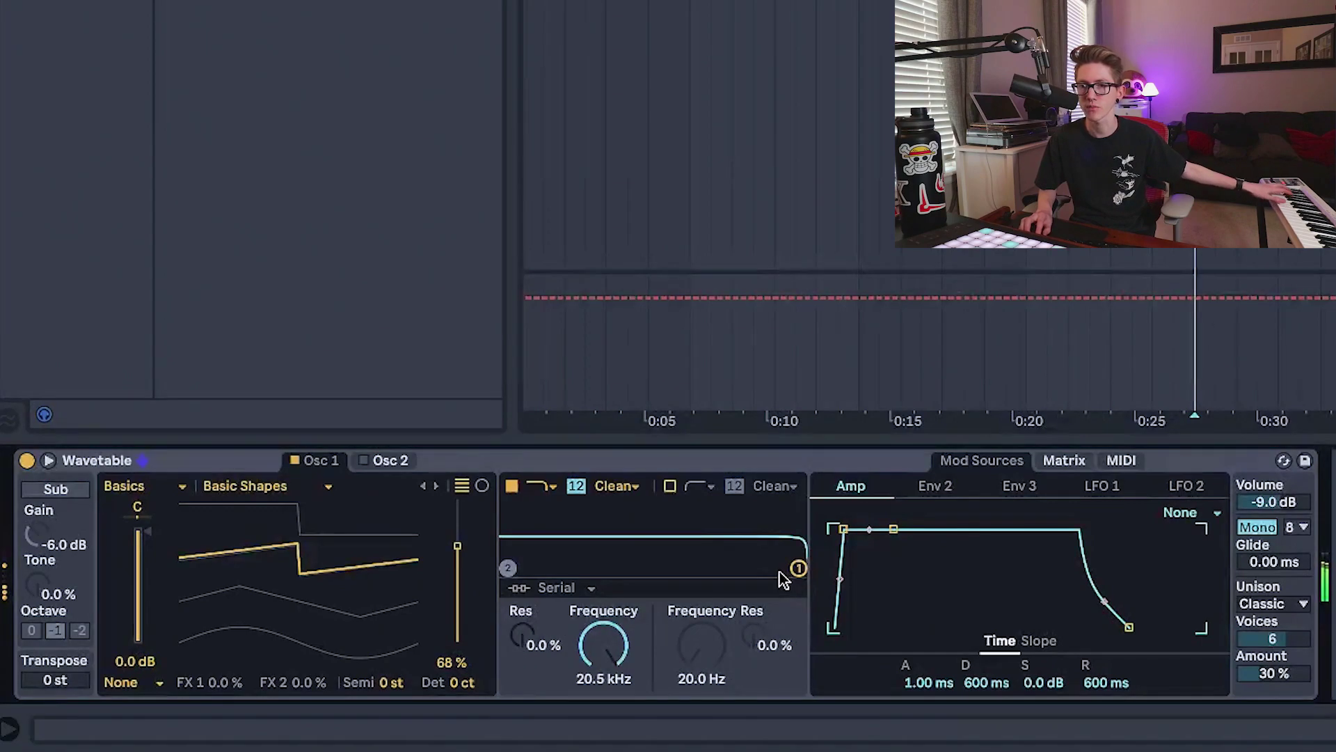
{"action": "left_click_drag", "start_coordinate": [798, 568], "coordinate": [673, 562]}
Step: Try the OSR and MS2 circuits on the first filter, choose SMP, and adjust it to 811 Hz with about 40 % resonance
{"action": "left_click", "coordinate": [609, 493]}
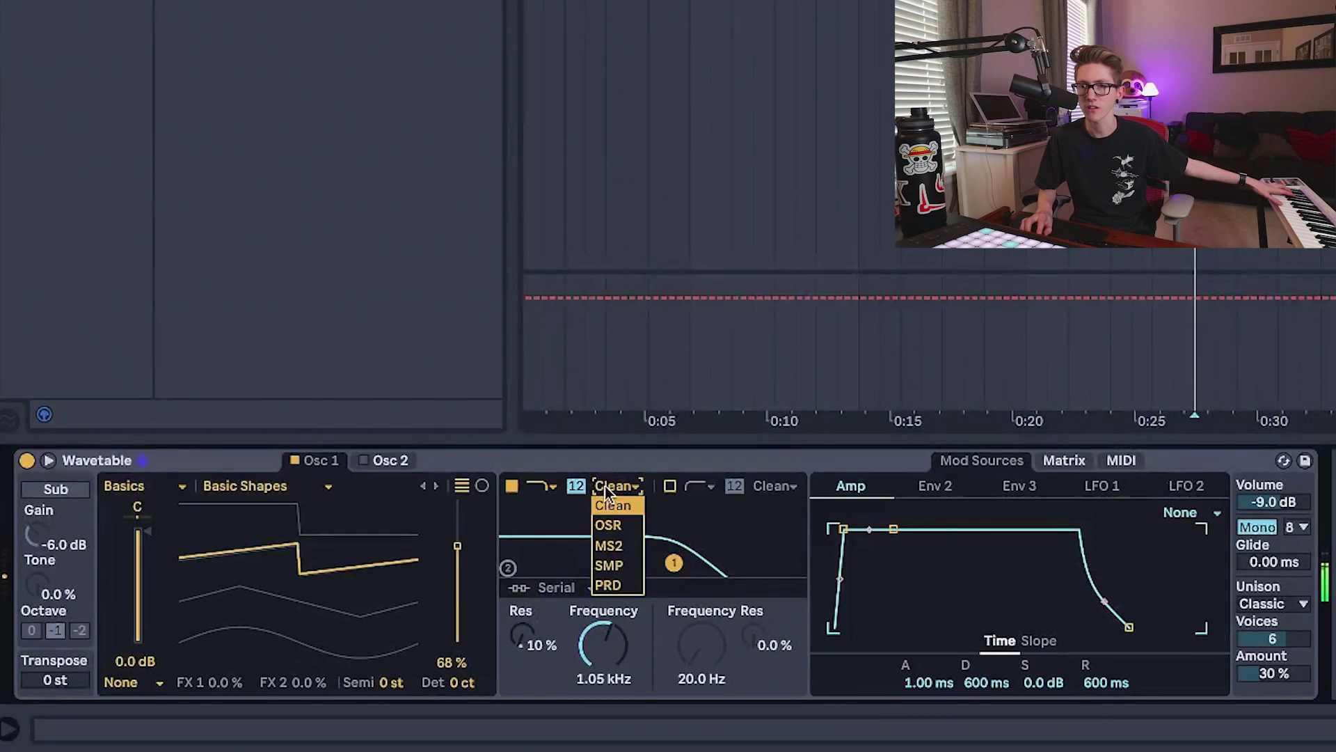
{"action": "left_click", "coordinate": [613, 525]}
{"action": "left_click_drag", "start_coordinate": [524, 641], "coordinate": [524, 607]}
{"action": "left_click", "coordinate": [609, 486]}
{"action": "left_click", "coordinate": [613, 546]}
{"action": "left_click_drag", "start_coordinate": [674, 550], "coordinate": [664, 547]}
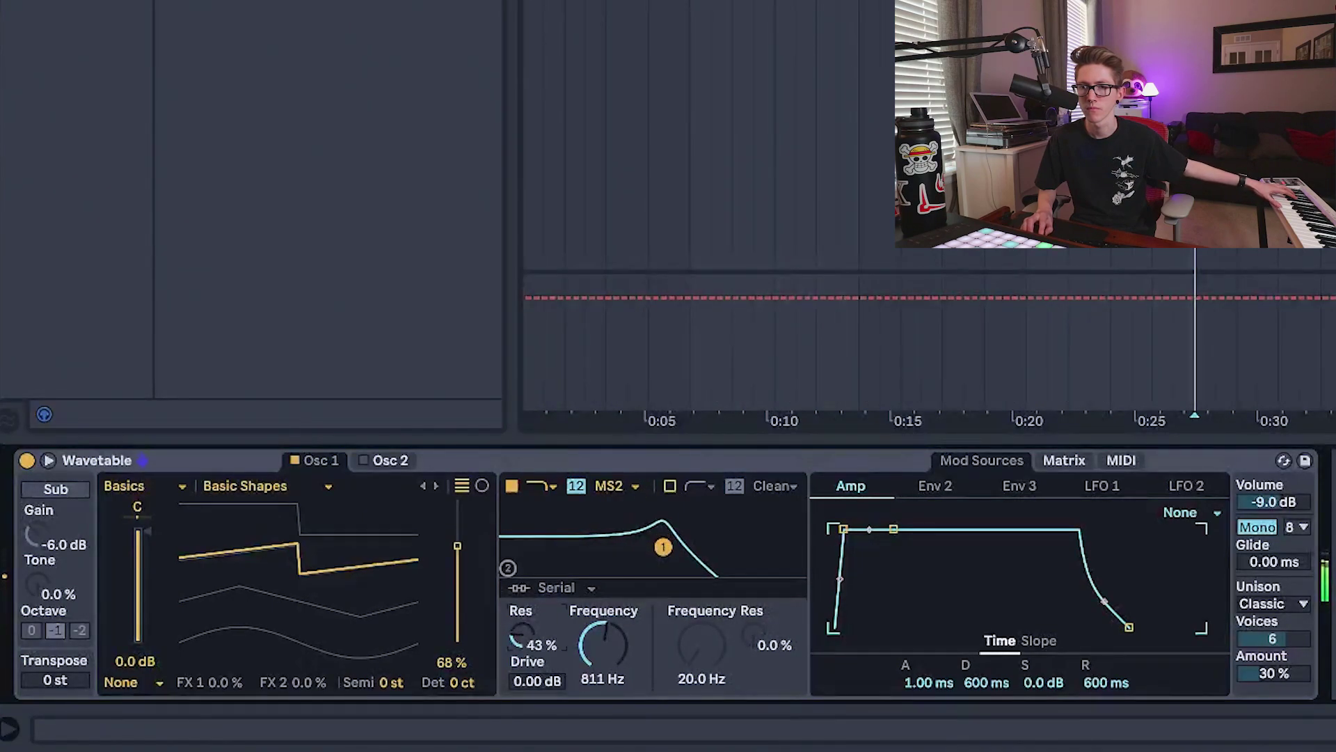
{"action": "left_click", "coordinate": [634, 487]}
{"action": "left_click", "coordinate": [605, 568]}
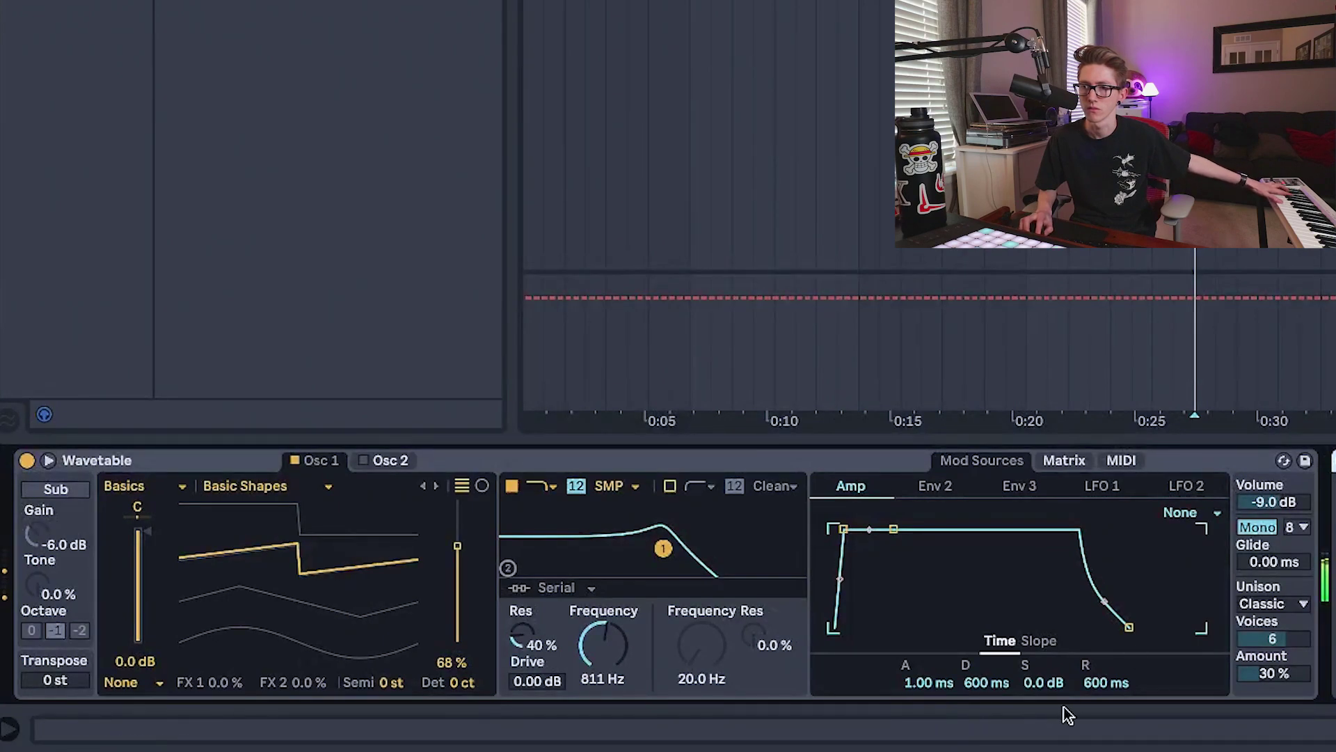
Step: Shorten the amp envelope's release to 22.3 ms and lower the first filter to 693 Hz with 34 % resonance
{"action": "left_click_drag", "start_coordinate": [1109, 683], "coordinate": [1110, 711]}
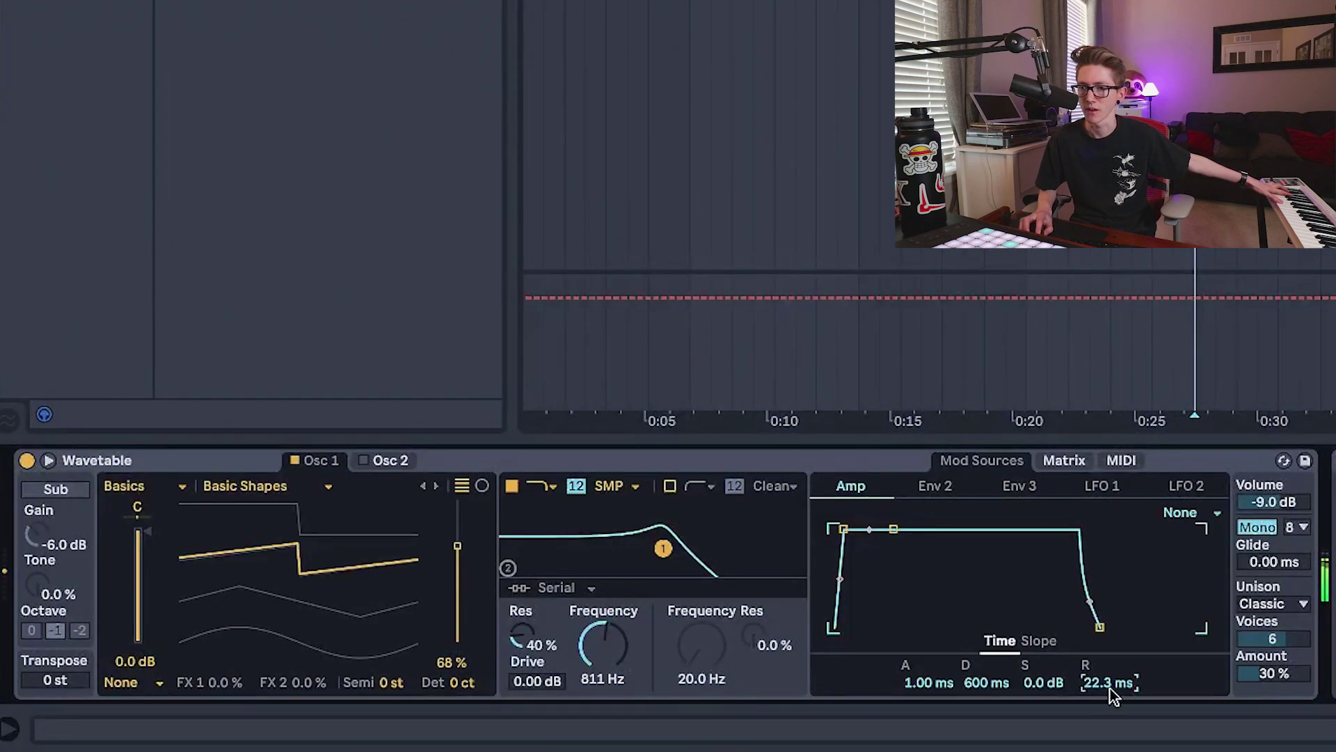
{"action": "left_click_drag", "start_coordinate": [664, 548], "coordinate": [656, 551]}
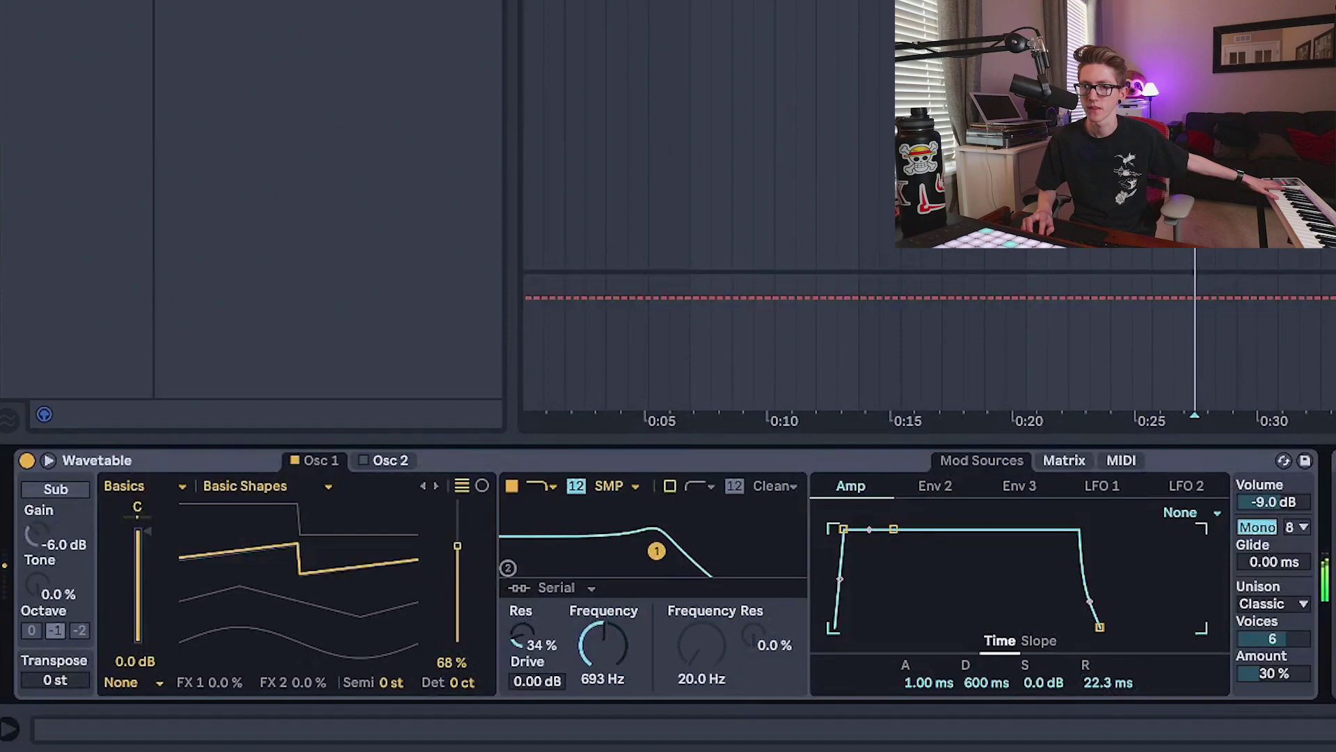